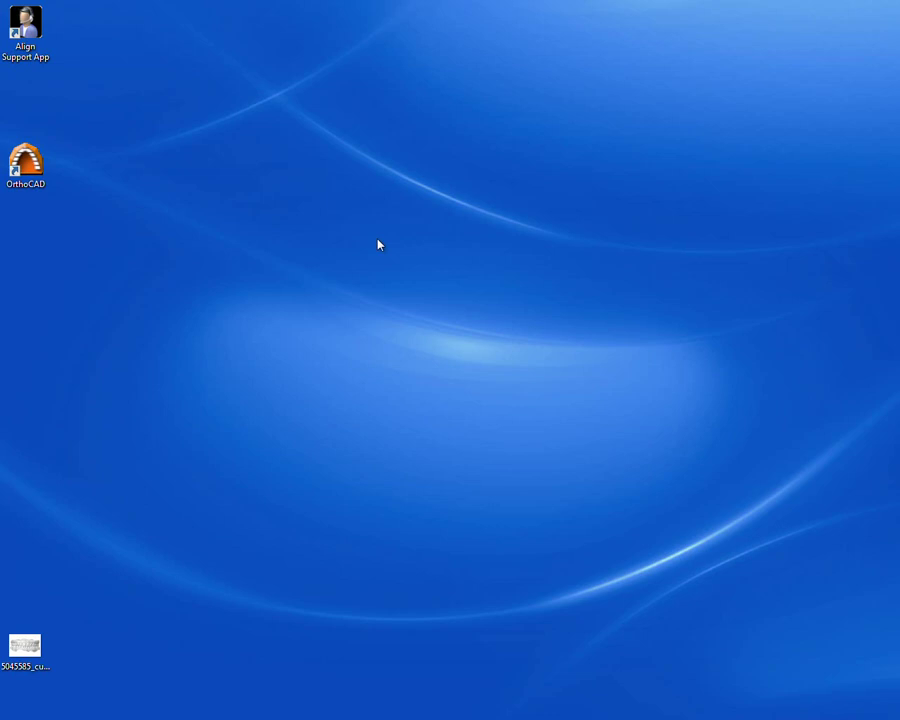
Launch OrthoCAD and open the first 3DM dental model from the models folder.
double_click(30, 178)
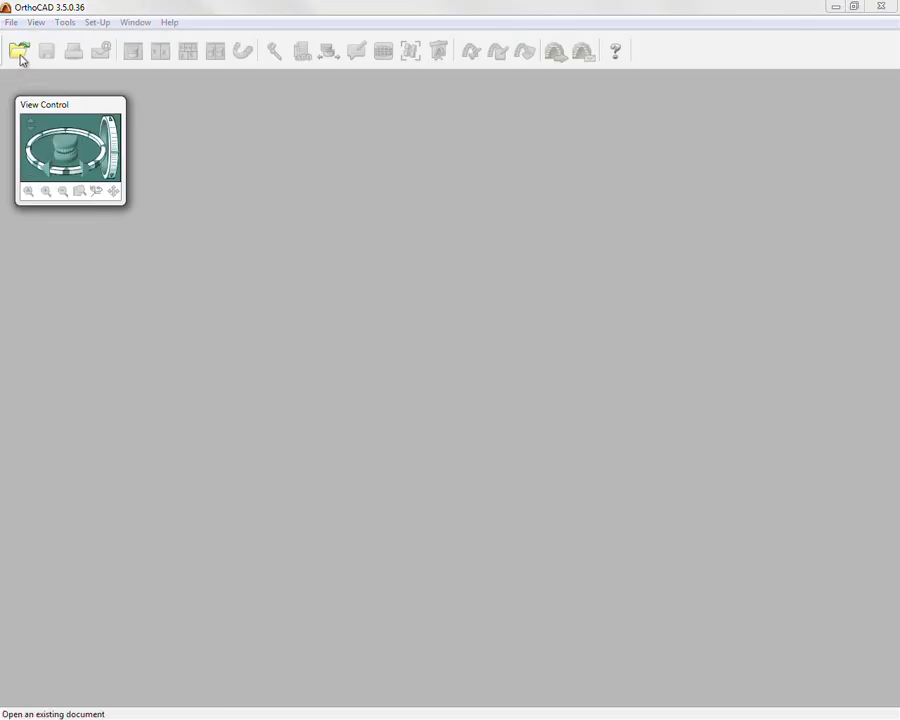
click(20, 55)
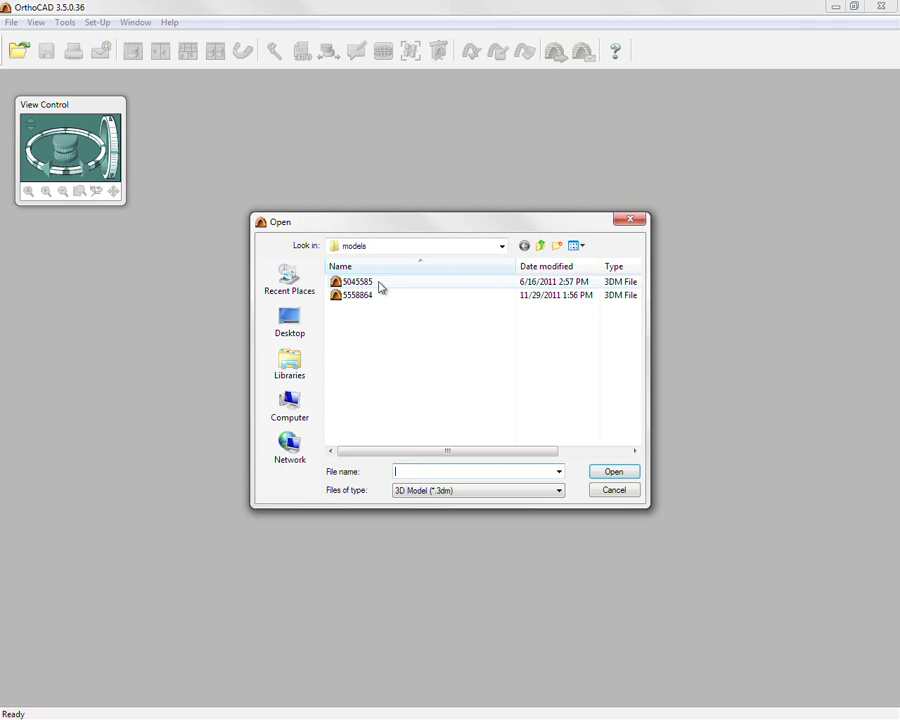
click(377, 284)
click(616, 472)
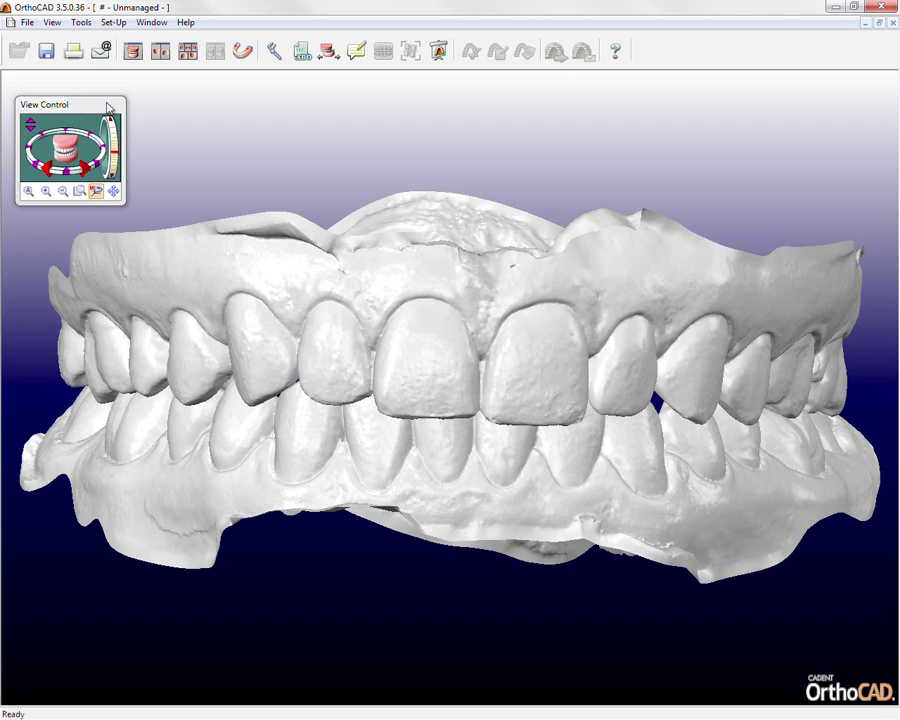
click(114, 191)
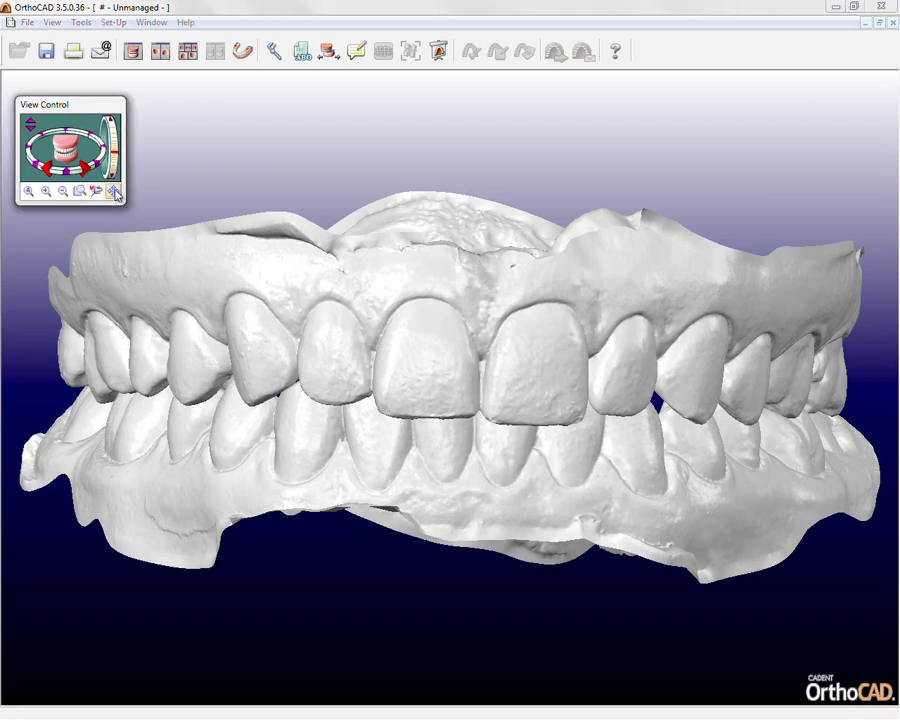
drag(417, 267, 438, 352)
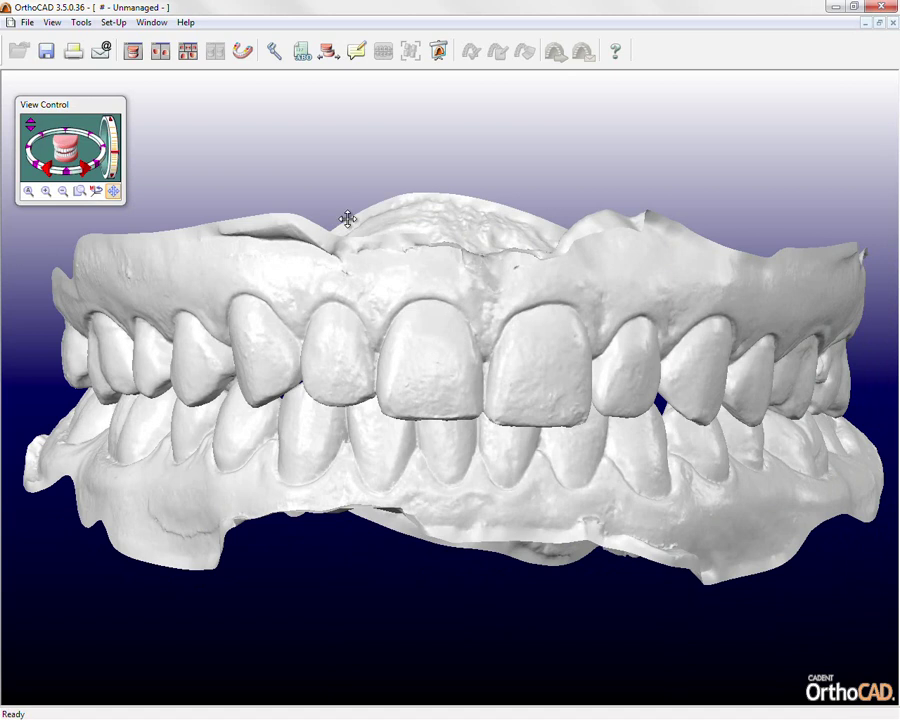
click(96, 190)
mouse_move(460, 362)
mouse_down()
mouse_move(452, 287)
mouse_move(416, 317)
mouse_move(483, 352)
mouse_move(460, 355)
mouse_up()
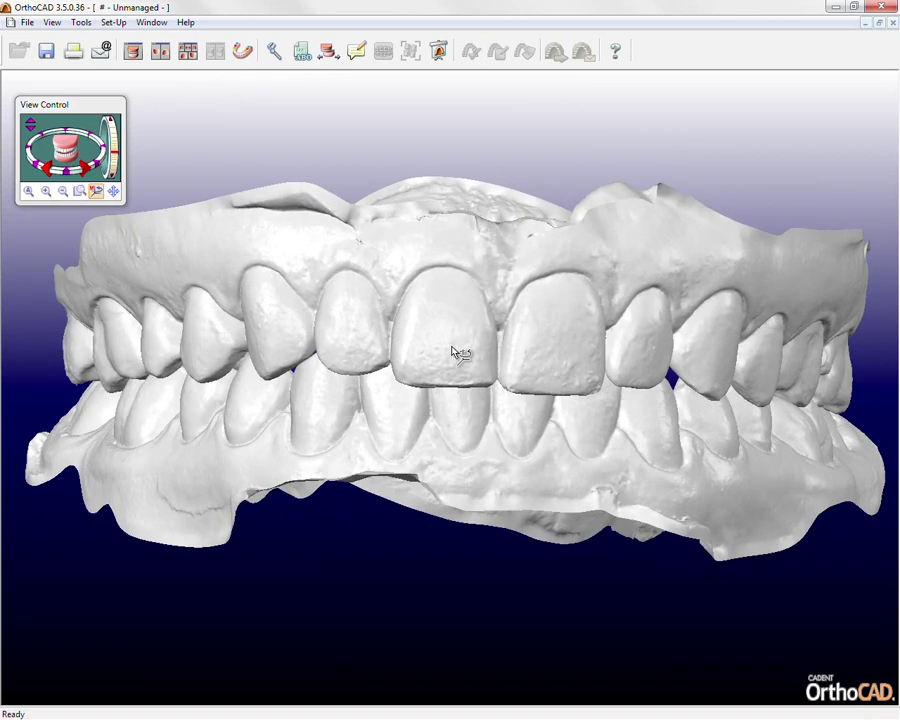
click(81, 192)
drag(313, 186, 654, 523)
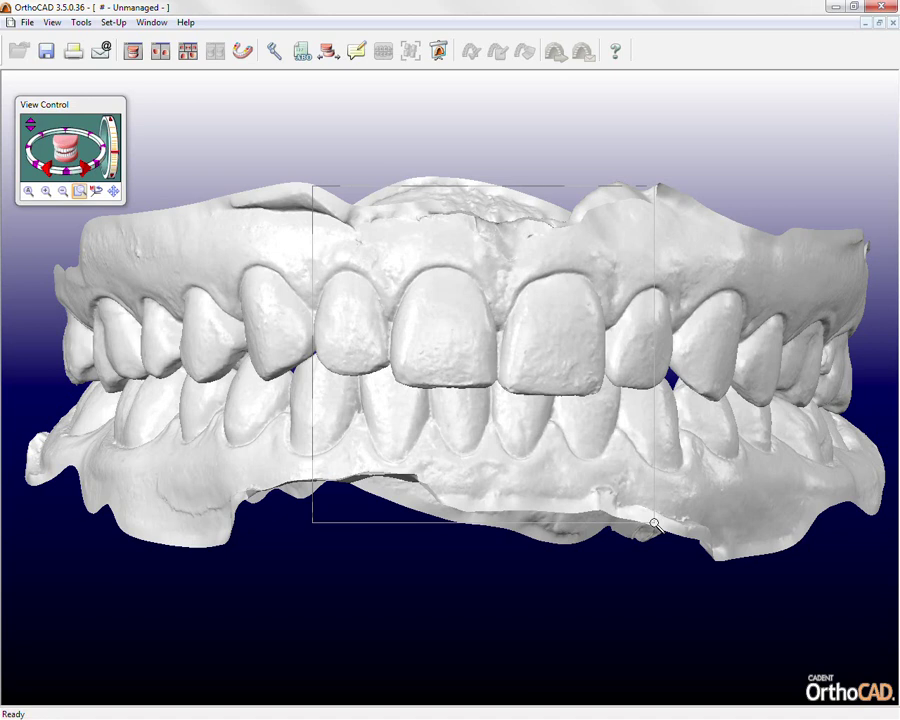
drag(654, 523, 654, 523)
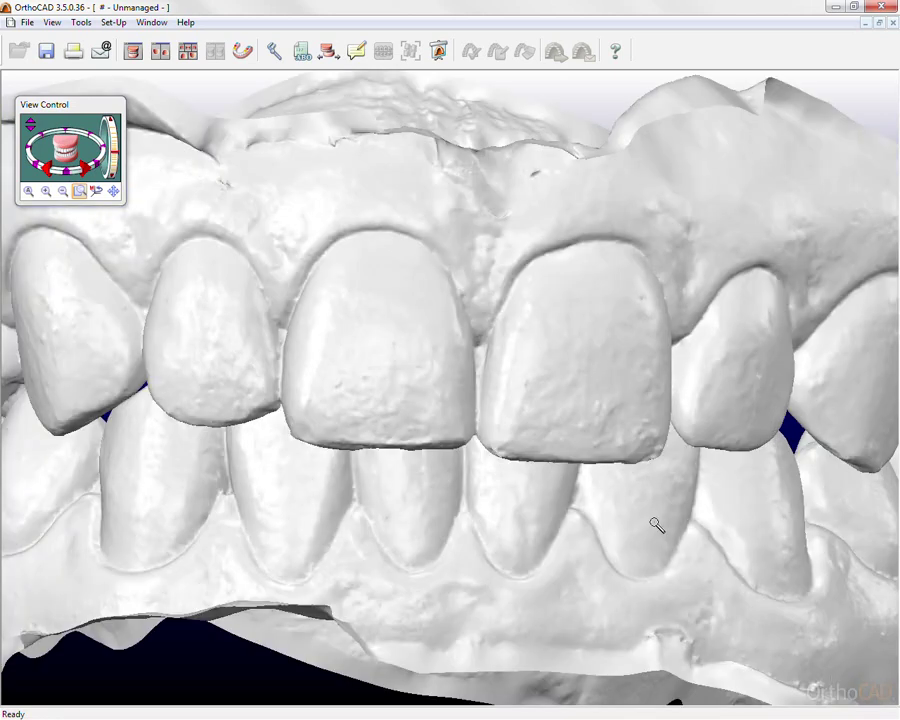
click(65, 193)
click(65, 193)
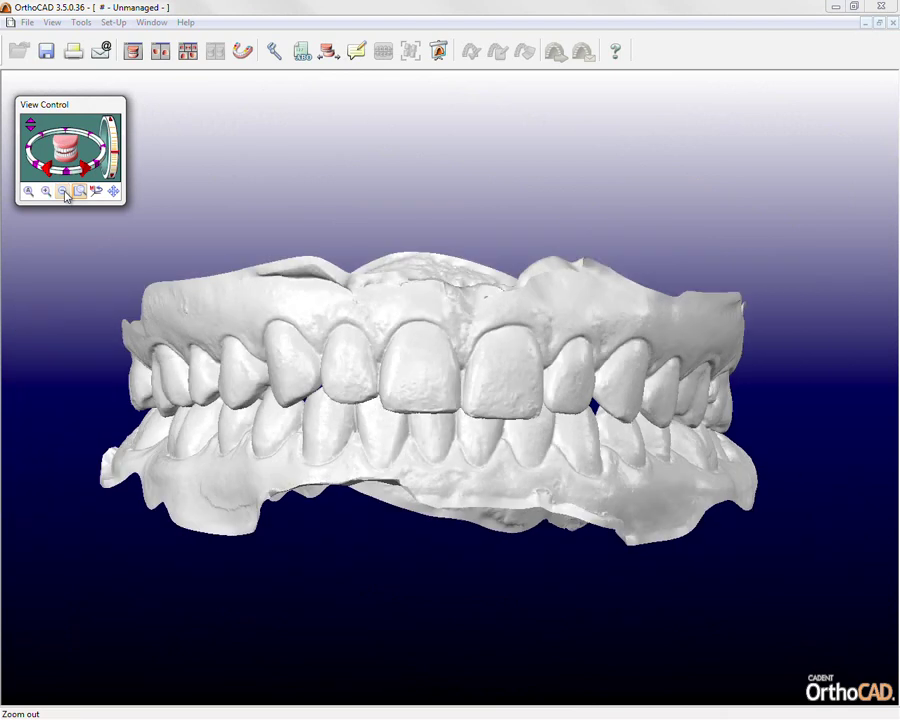
click(45, 192)
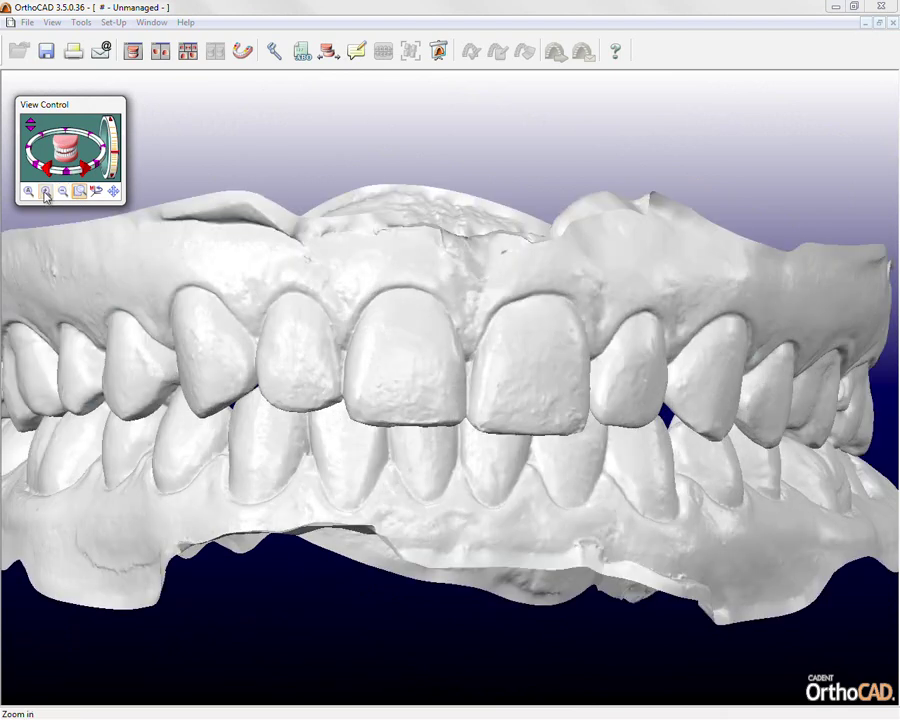
click(45, 192)
click(45, 192)
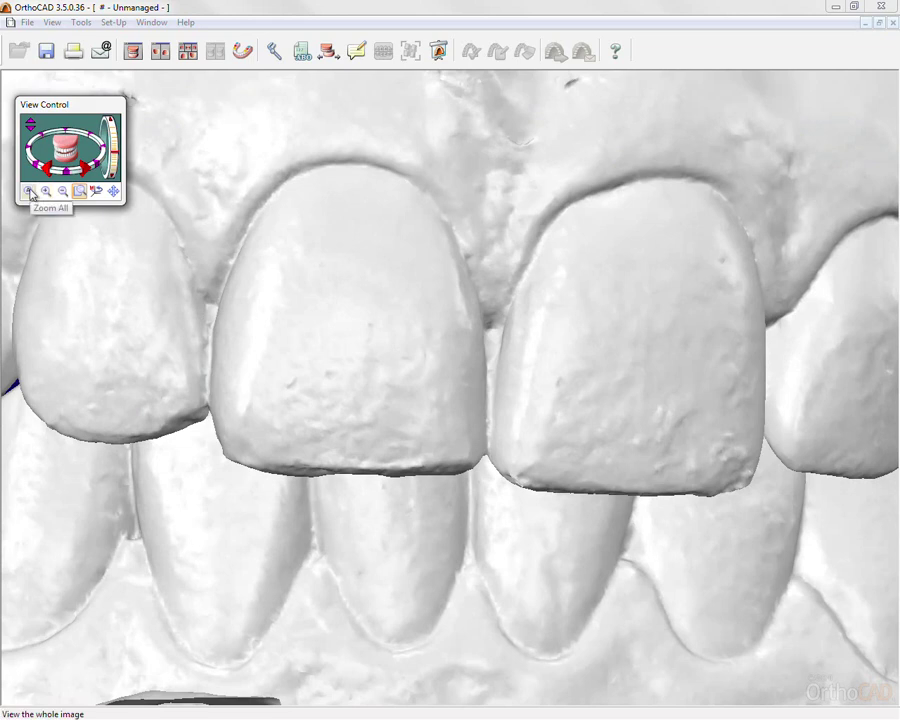
click(30, 192)
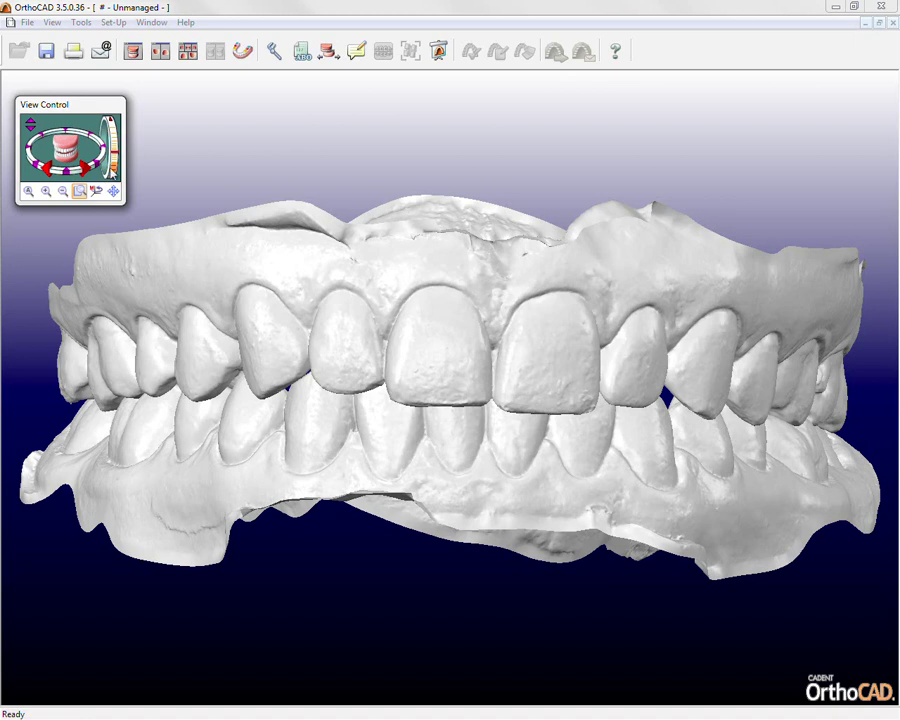
click(113, 124)
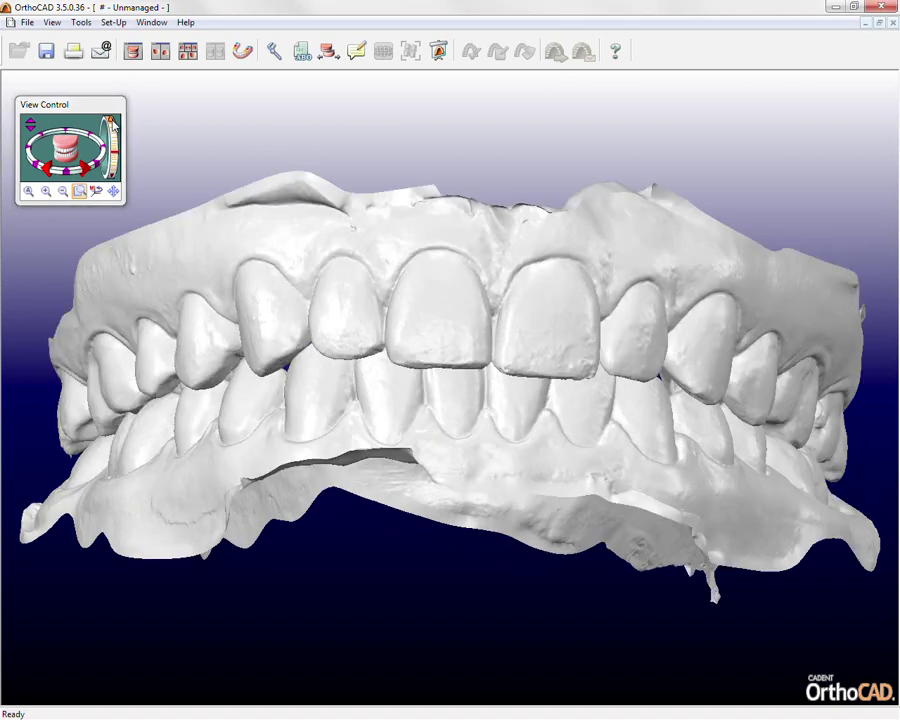
click(113, 124)
click(113, 124)
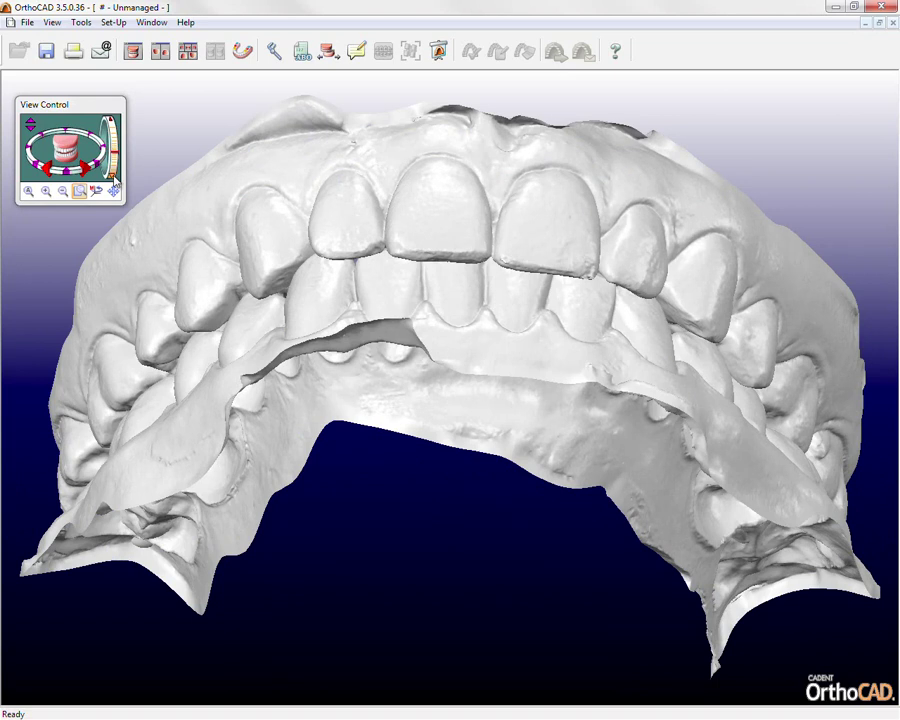
click(114, 180)
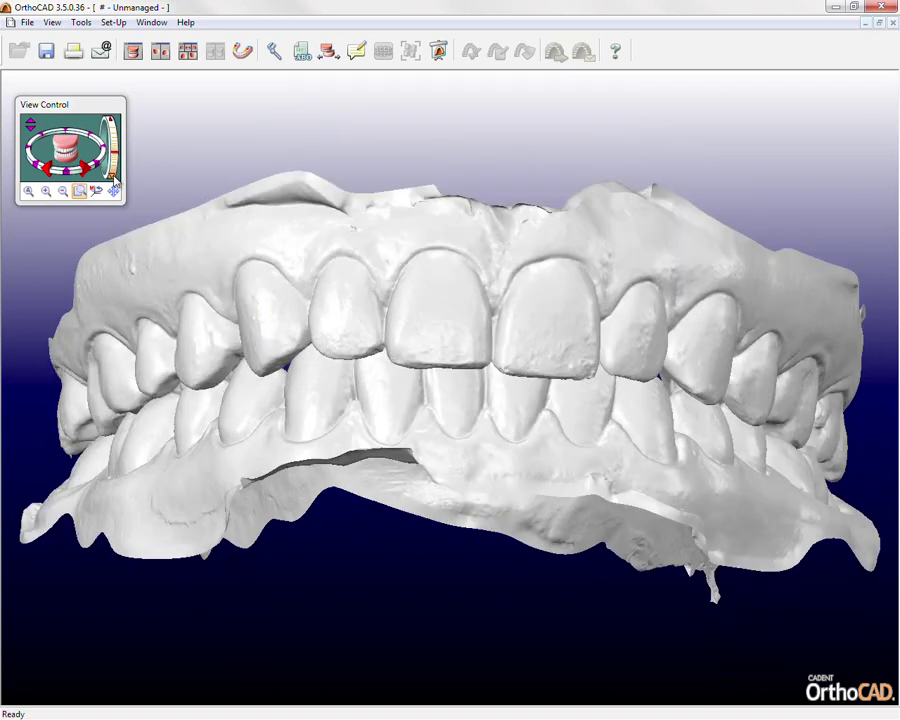
click(47, 170)
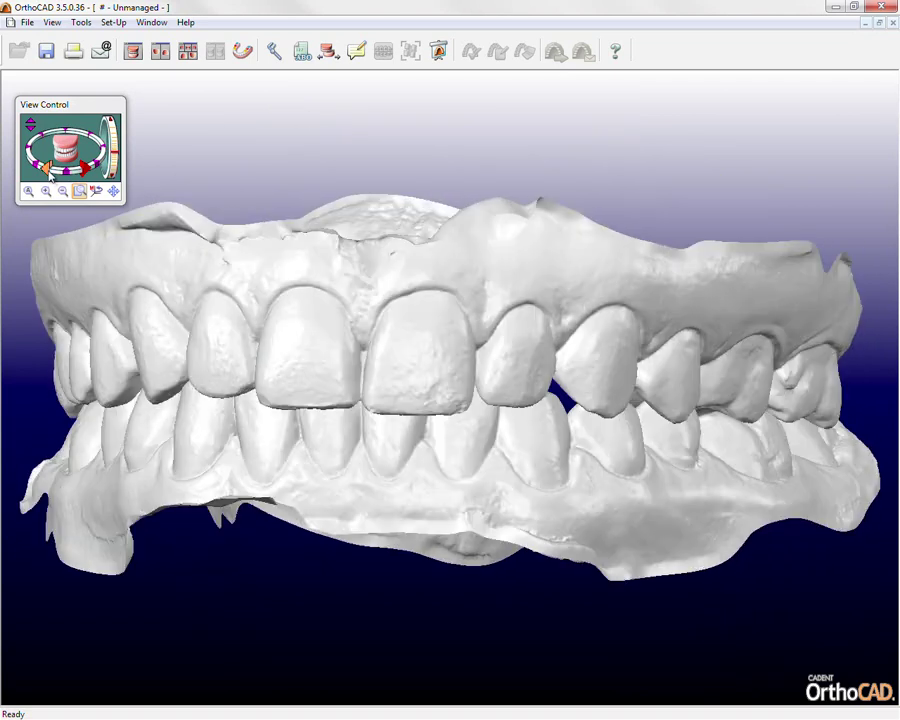
click(47, 170)
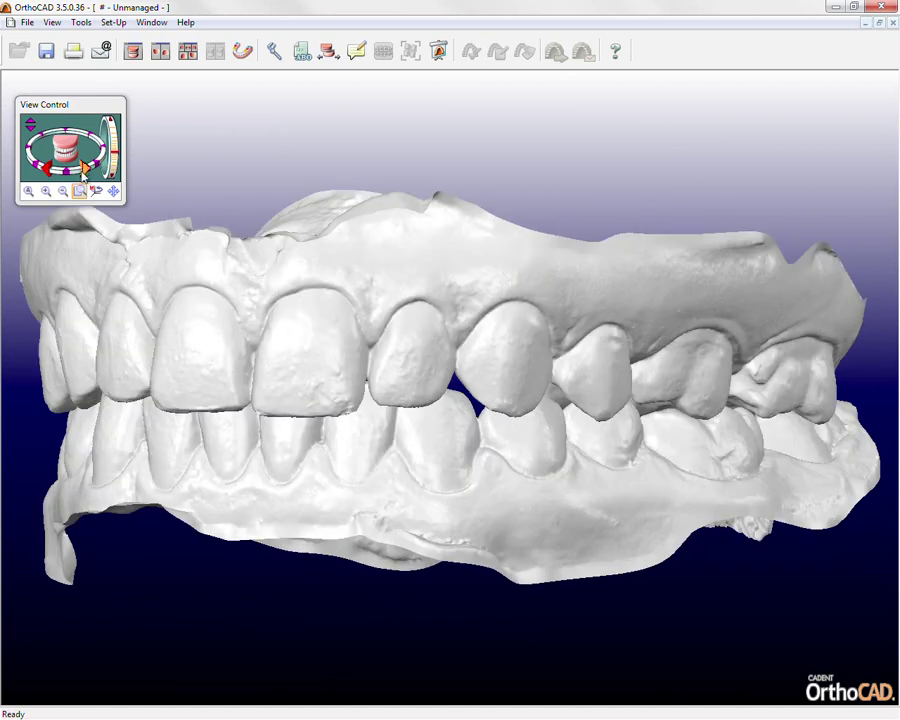
click(85, 170)
click(85, 170)
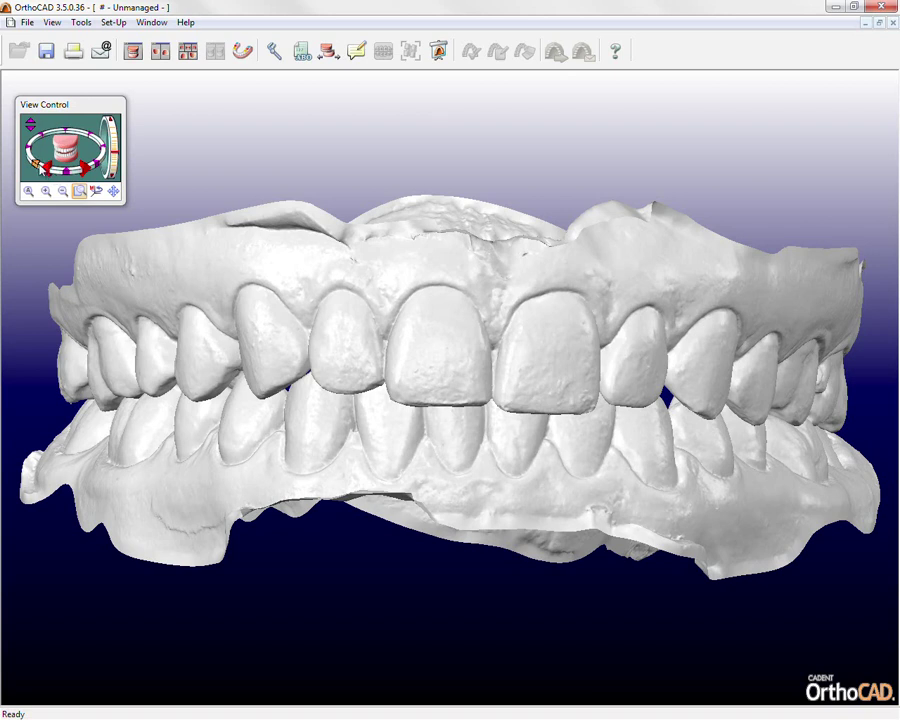
click(29, 148)
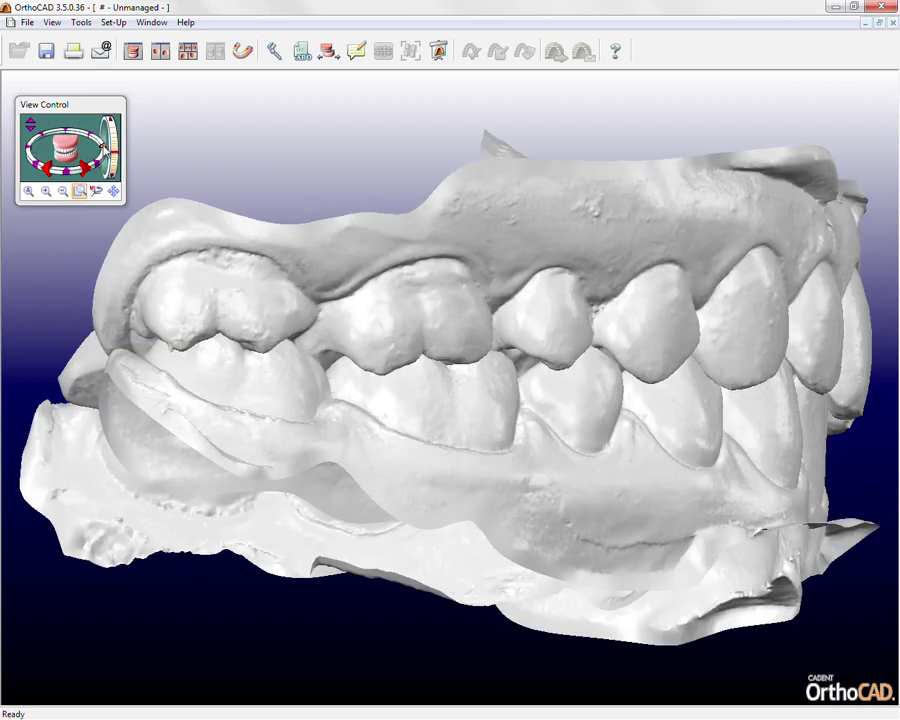
click(100, 148)
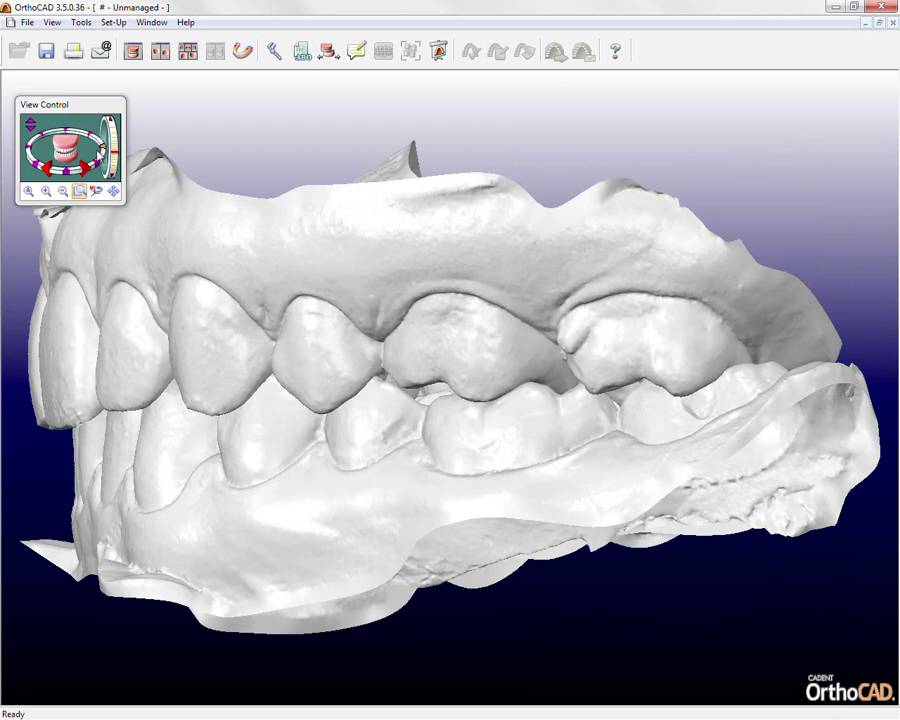
click(72, 174)
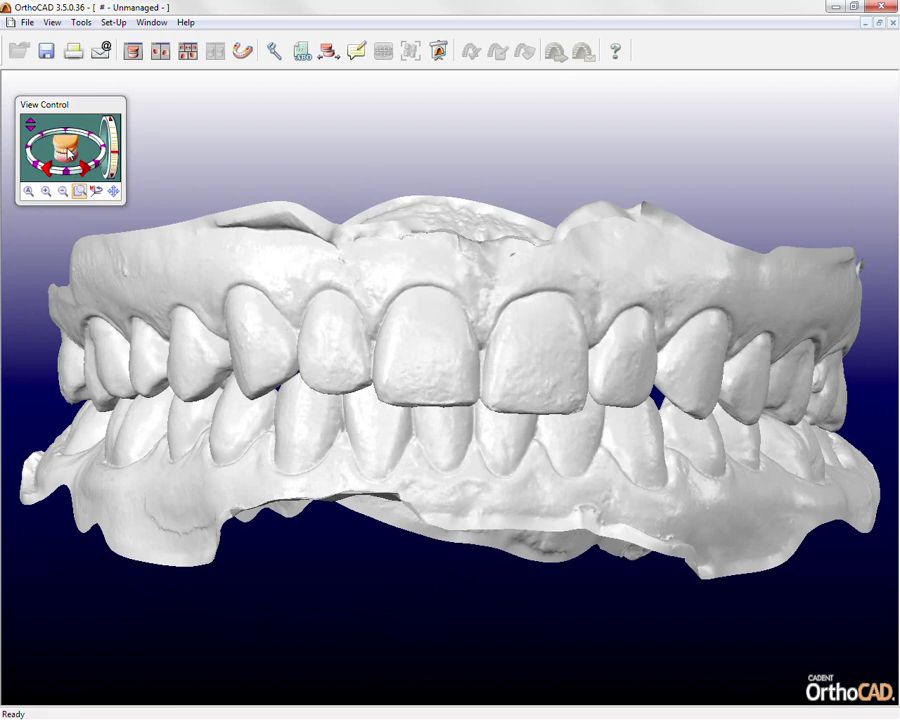
Cycle the jaw display through Maxilla, Mandible and both, ending on the Maxilla alone in occlusal view.
click(58, 157)
click(60, 157)
click(68, 153)
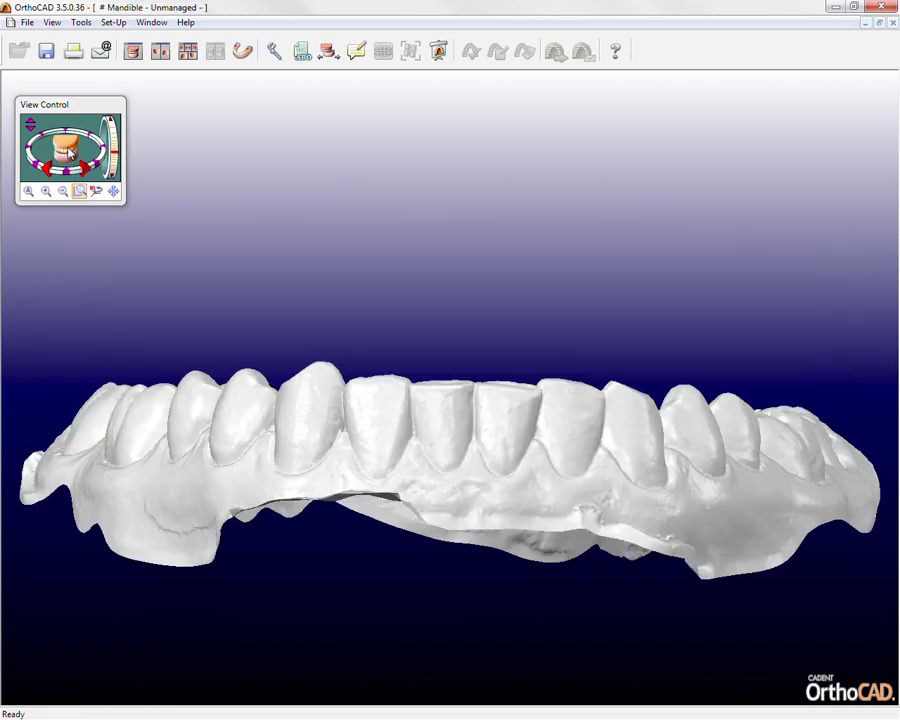
click(68, 153)
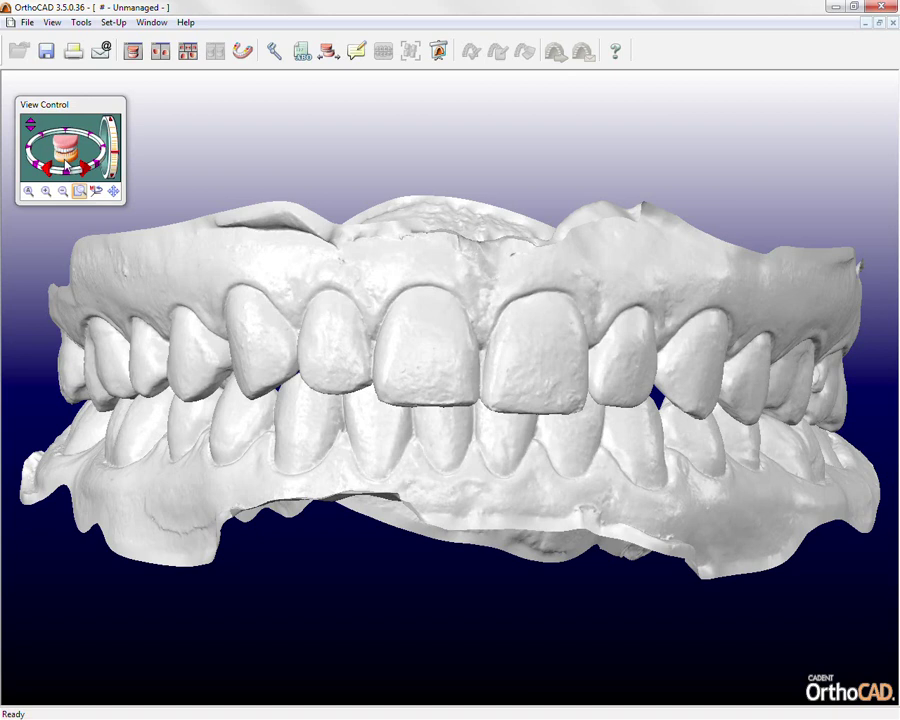
click(66, 158)
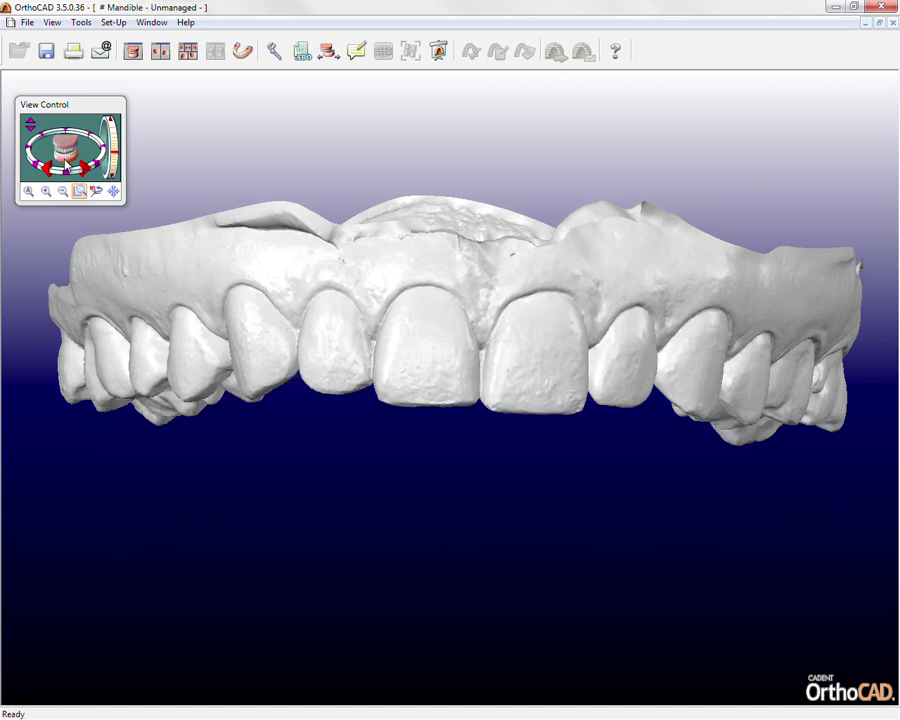
click(64, 150)
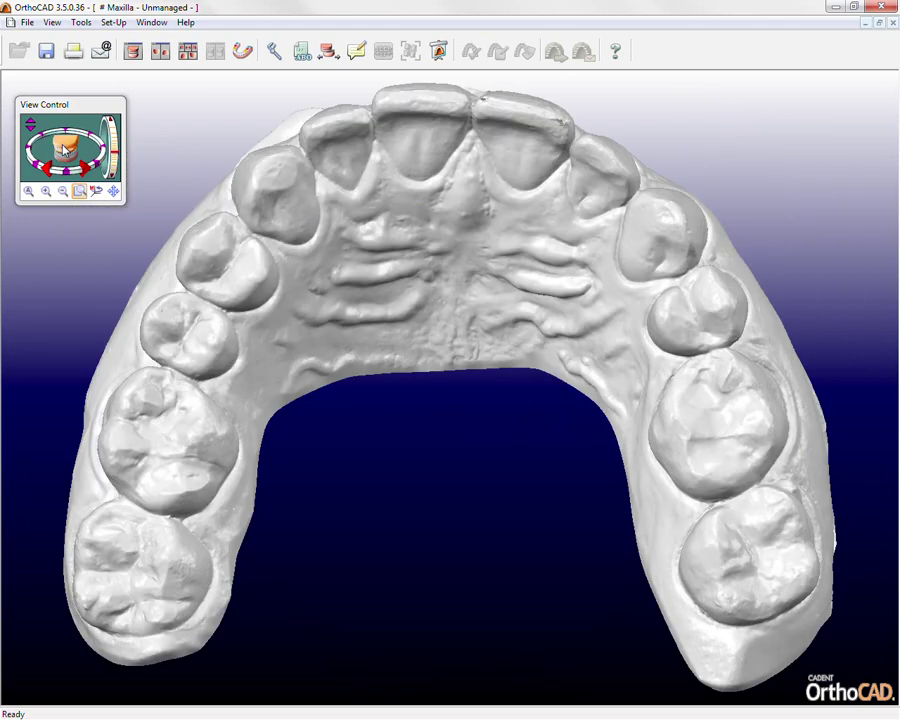
click(133, 51)
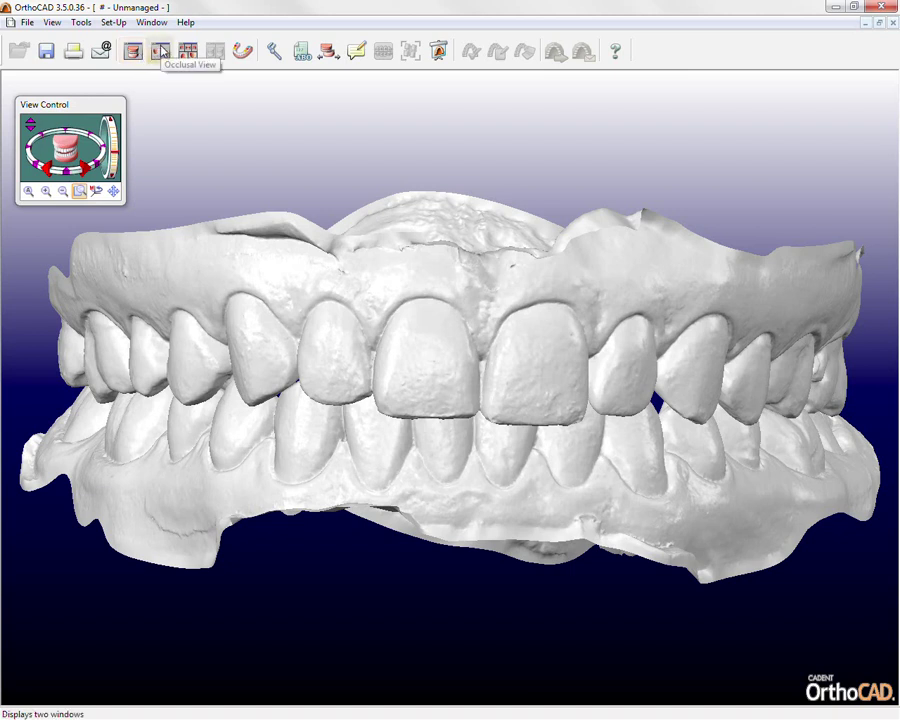
click(160, 51)
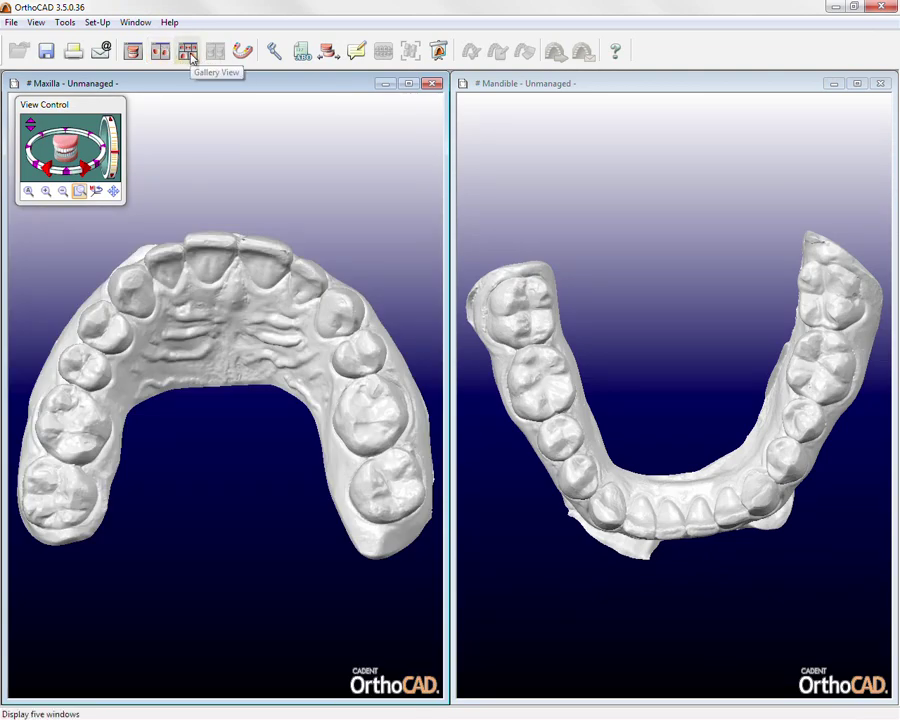
click(188, 51)
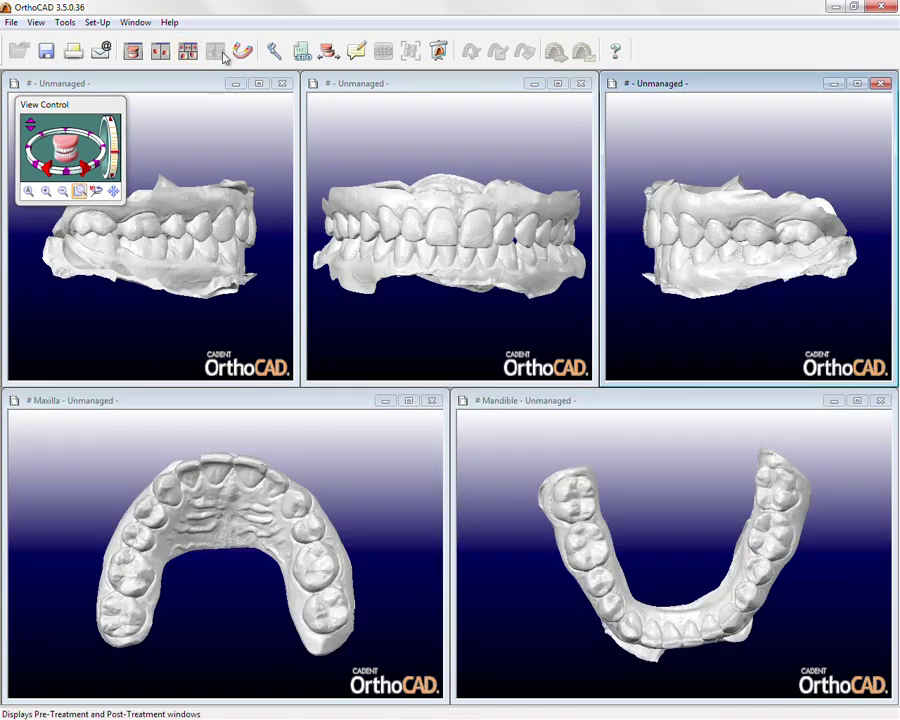
click(458, 226)
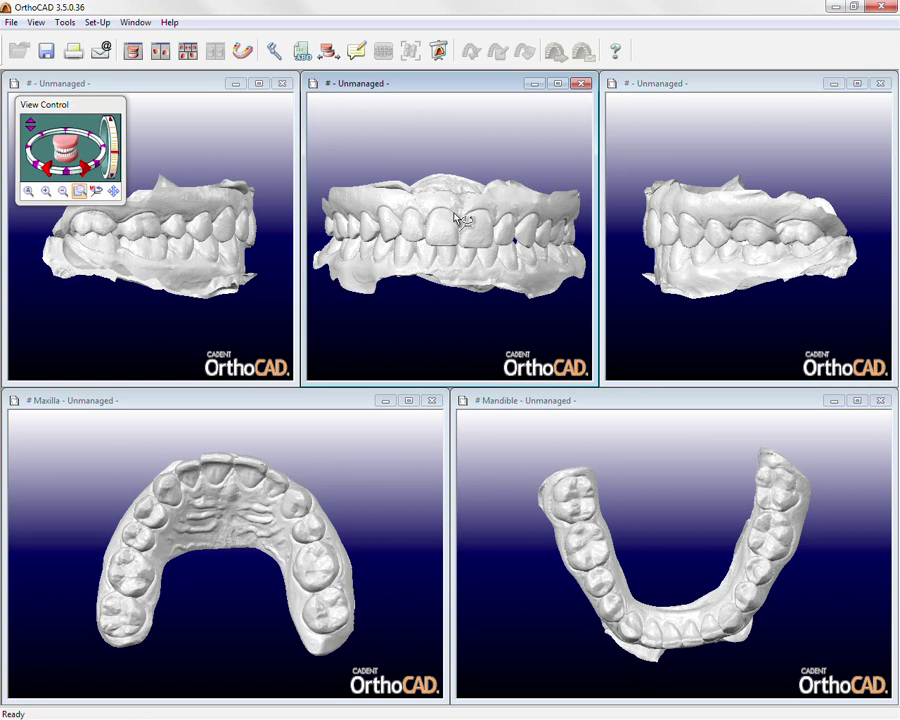
drag(462, 205, 450, 235)
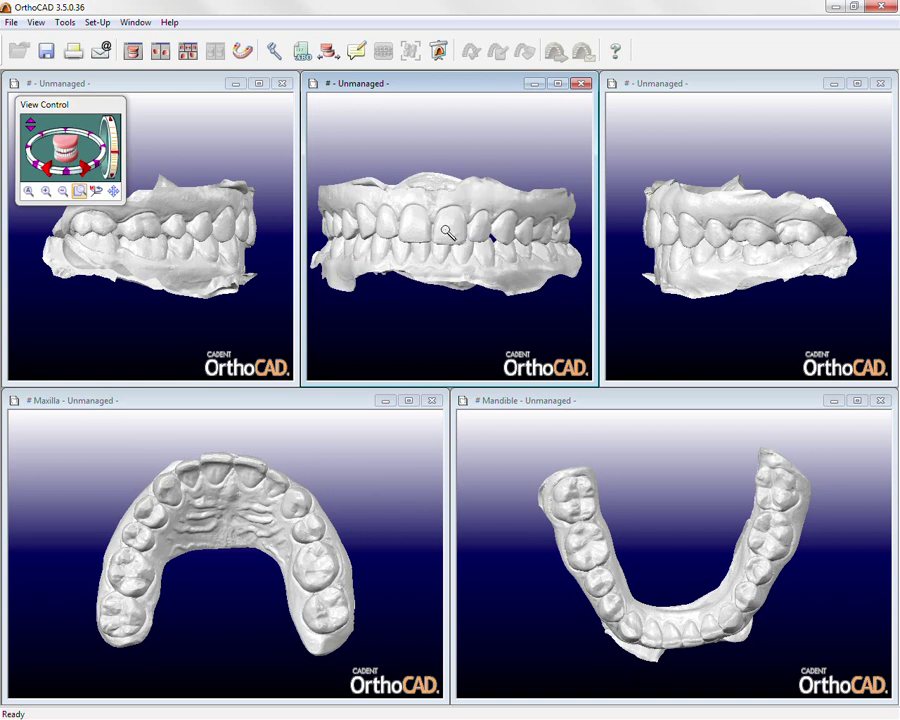
click(244, 51)
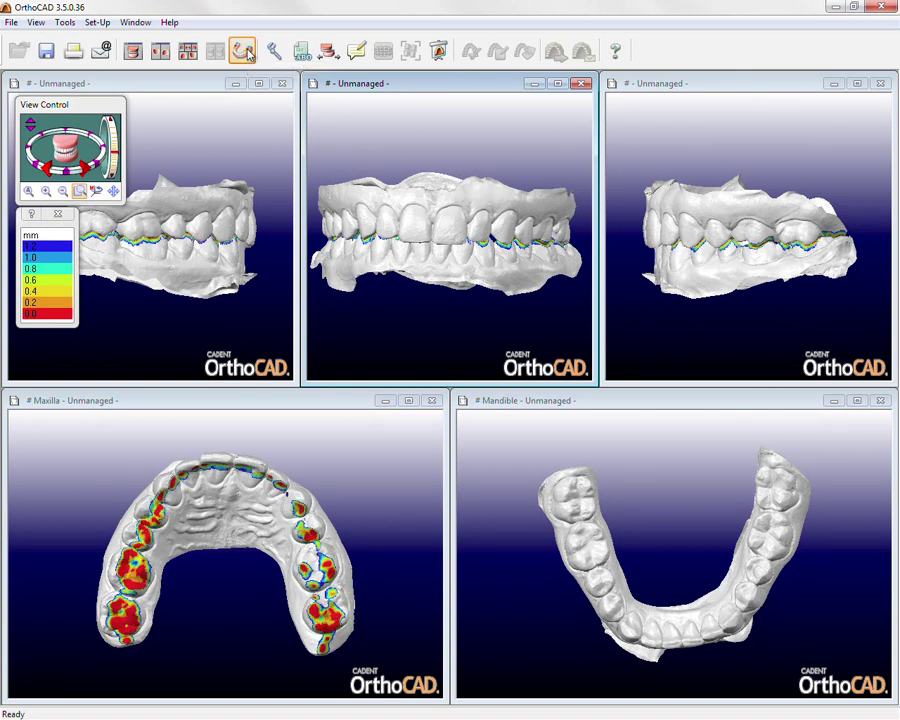
click(250, 52)
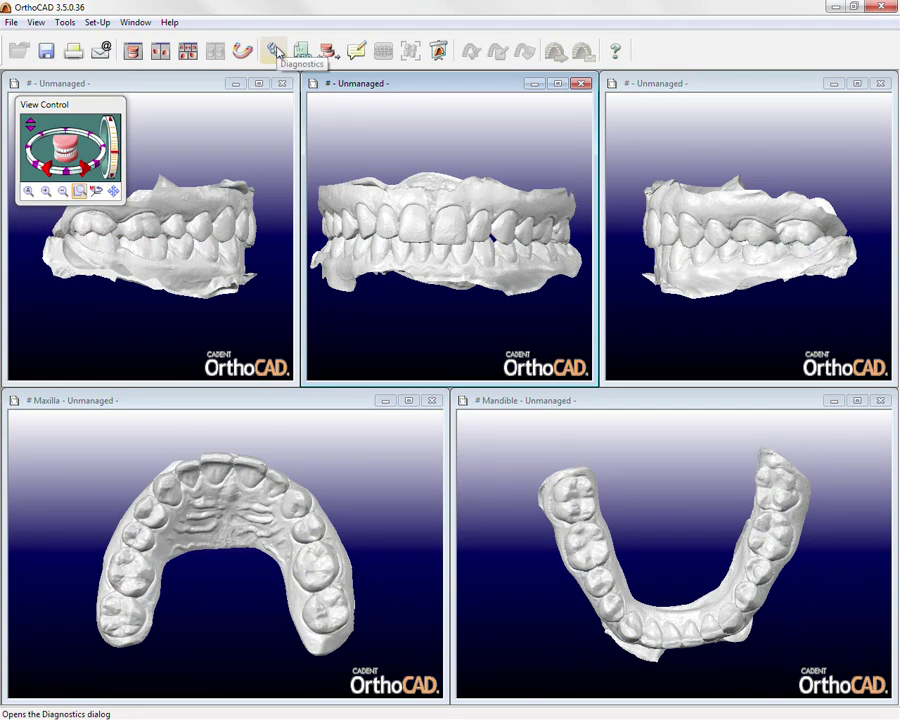
Measure UR1's width between both incisor edges in Teeth Width, then show a single large window.
click(275, 50)
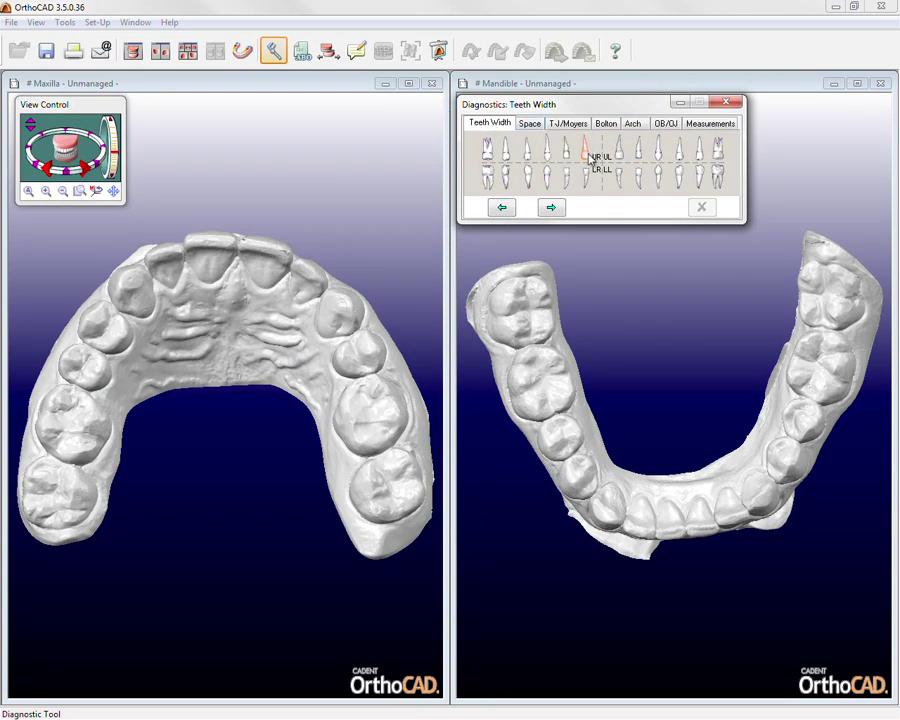
click(588, 155)
click(237, 241)
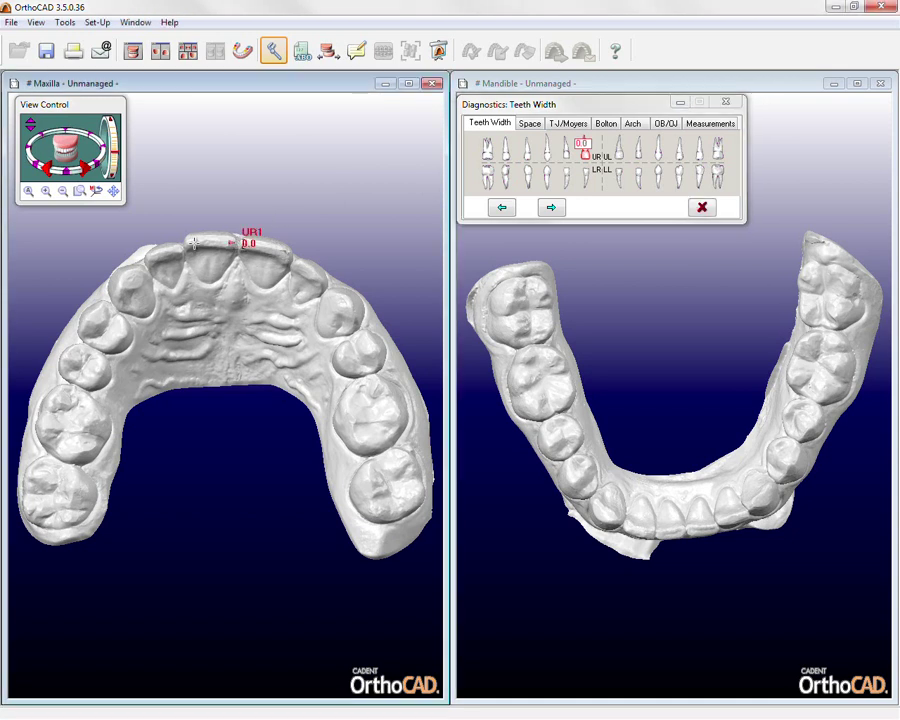
click(188, 242)
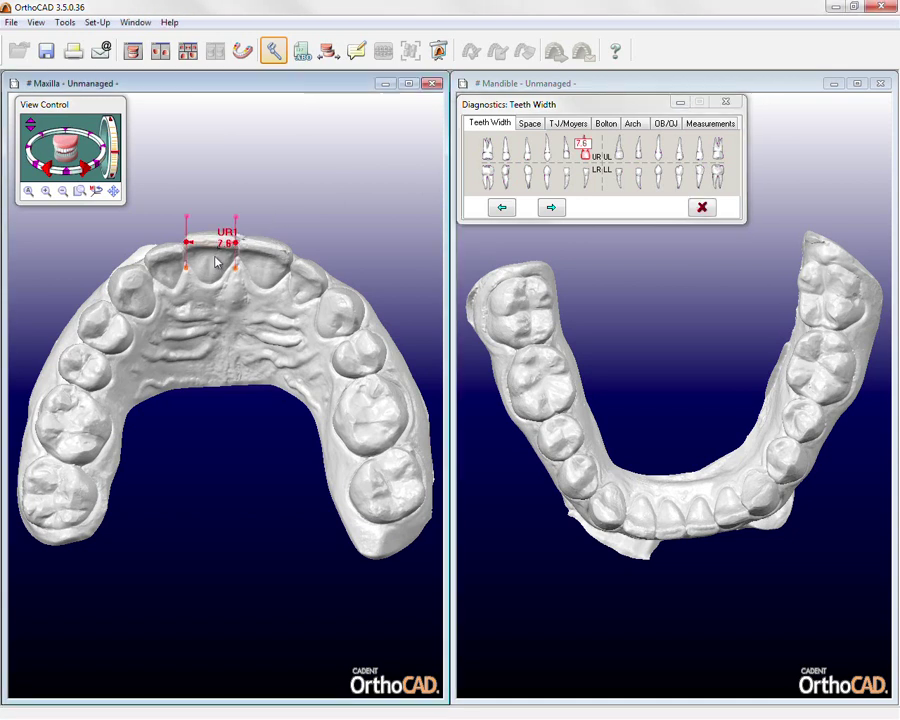
drag(235, 279, 218, 317)
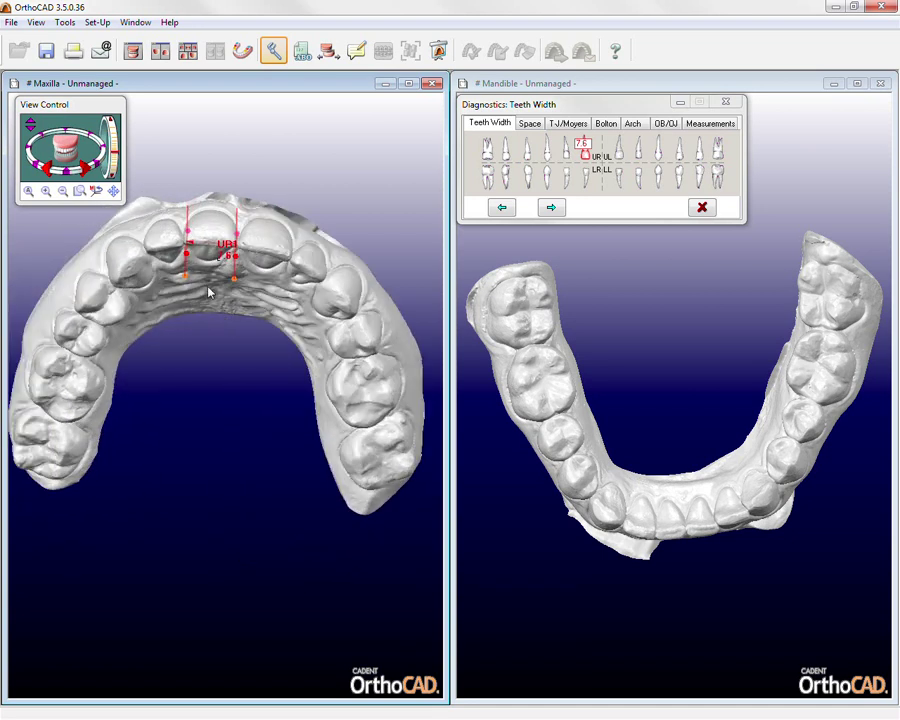
drag(184, 231, 194, 232)
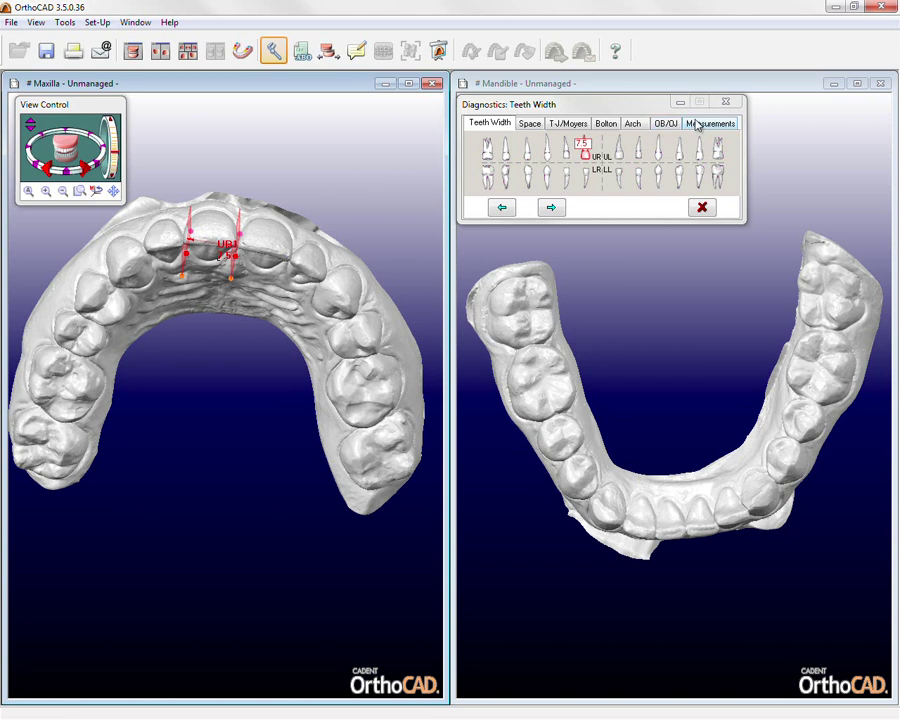
click(727, 106)
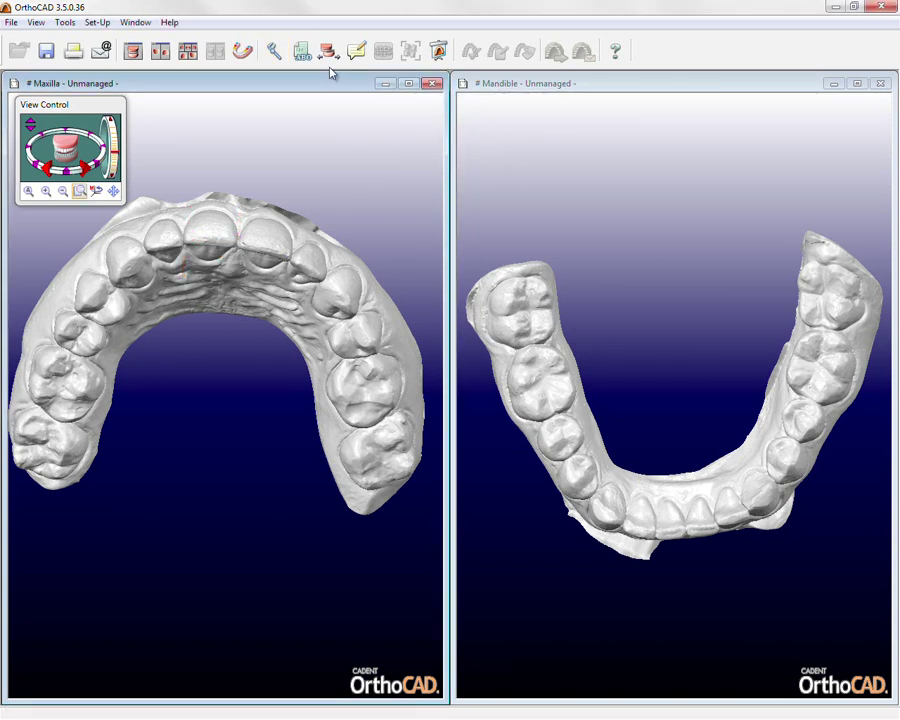
click(137, 55)
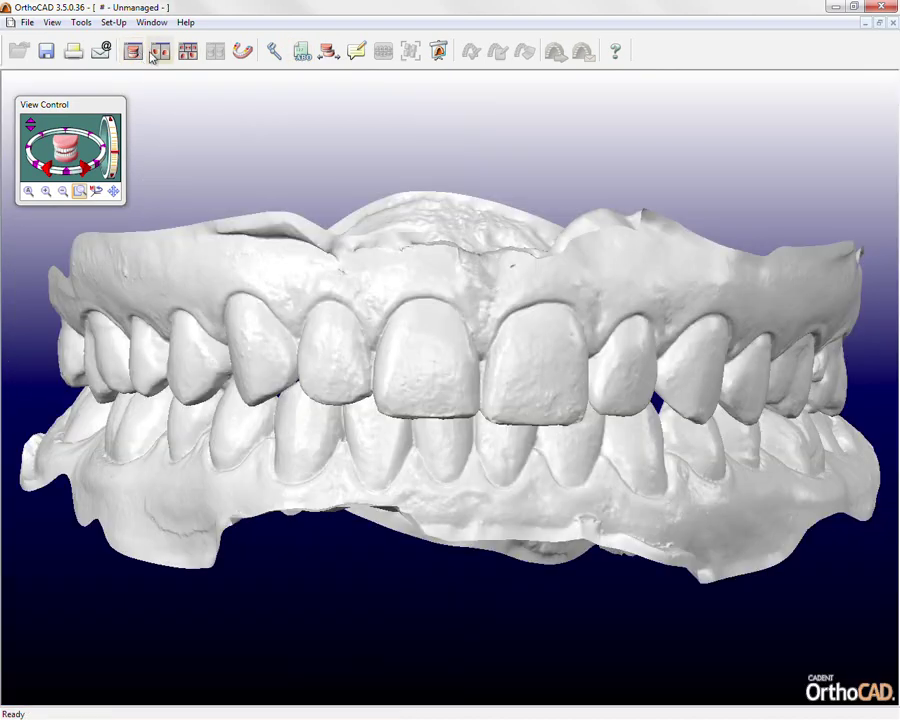
click(330, 52)
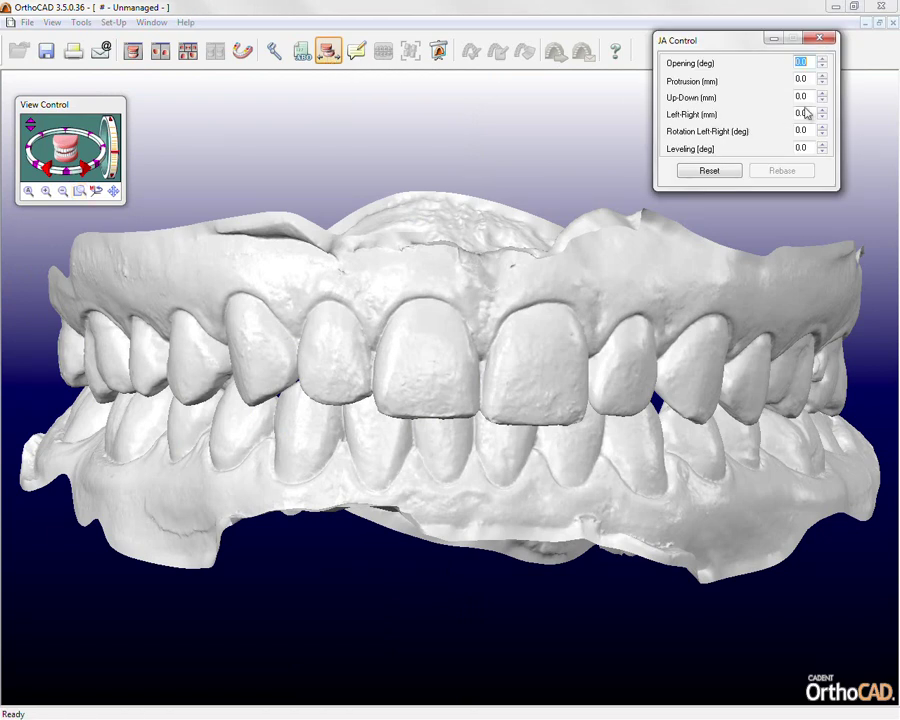
click(821, 93)
click(822, 93)
click(823, 94)
click(823, 94)
click(823, 94)
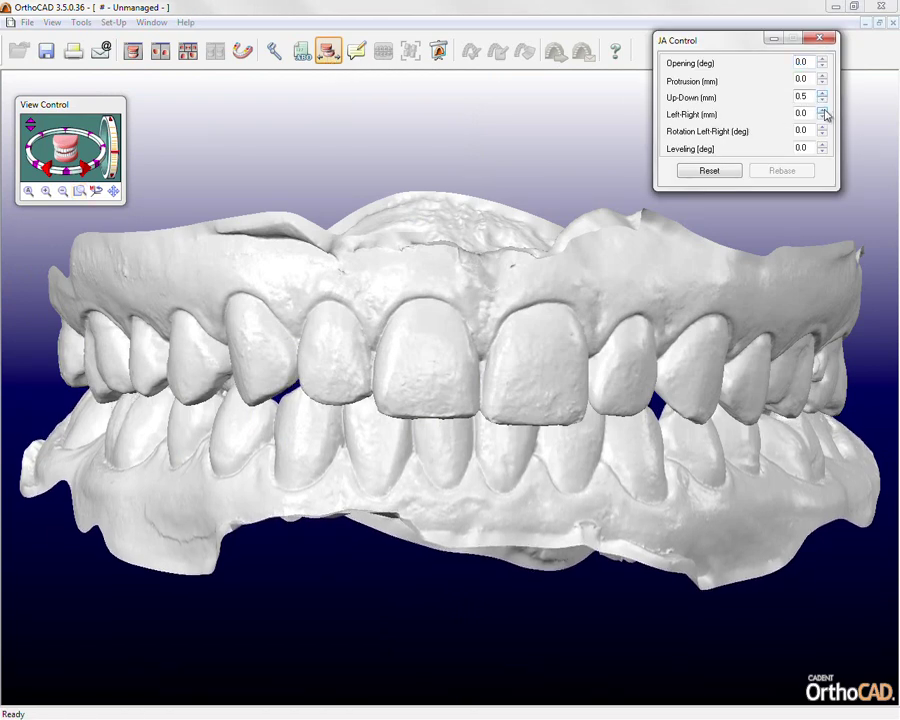
click(822, 111)
click(822, 111)
click(822, 111)
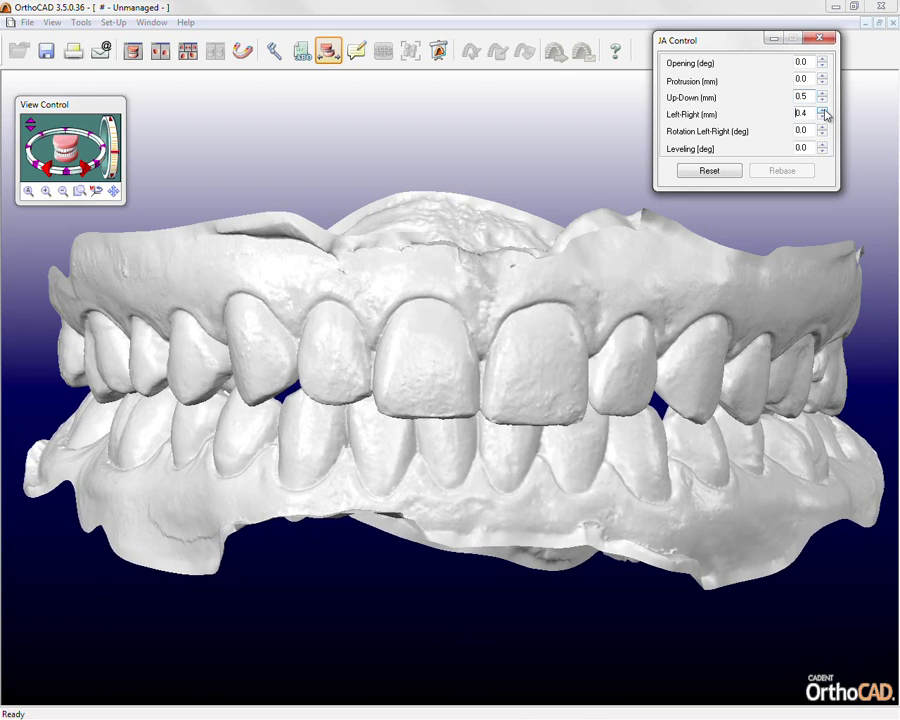
click(822, 111)
click(822, 111)
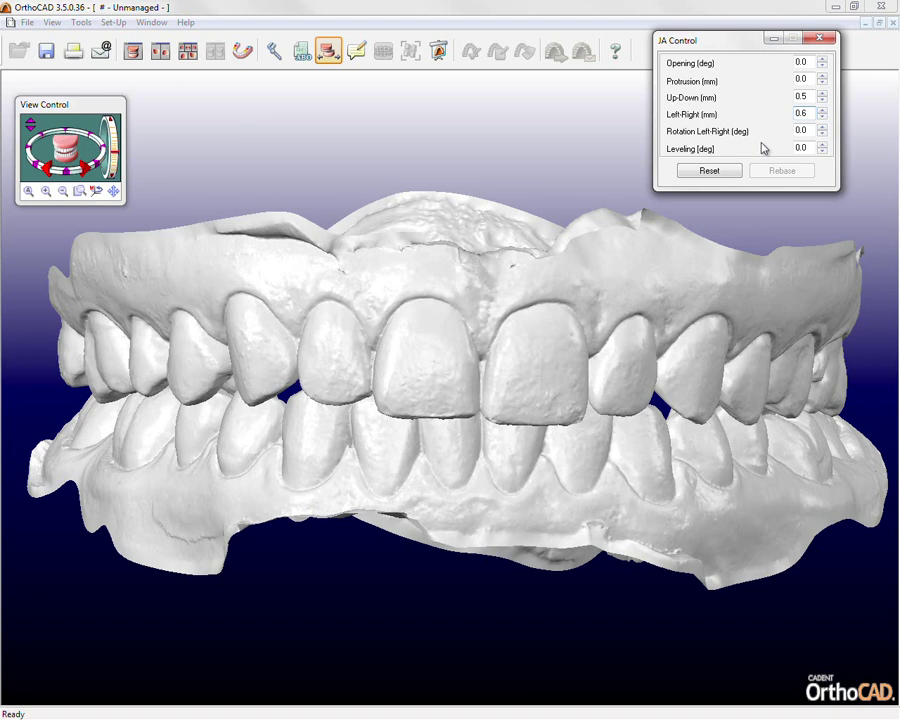
click(718, 173)
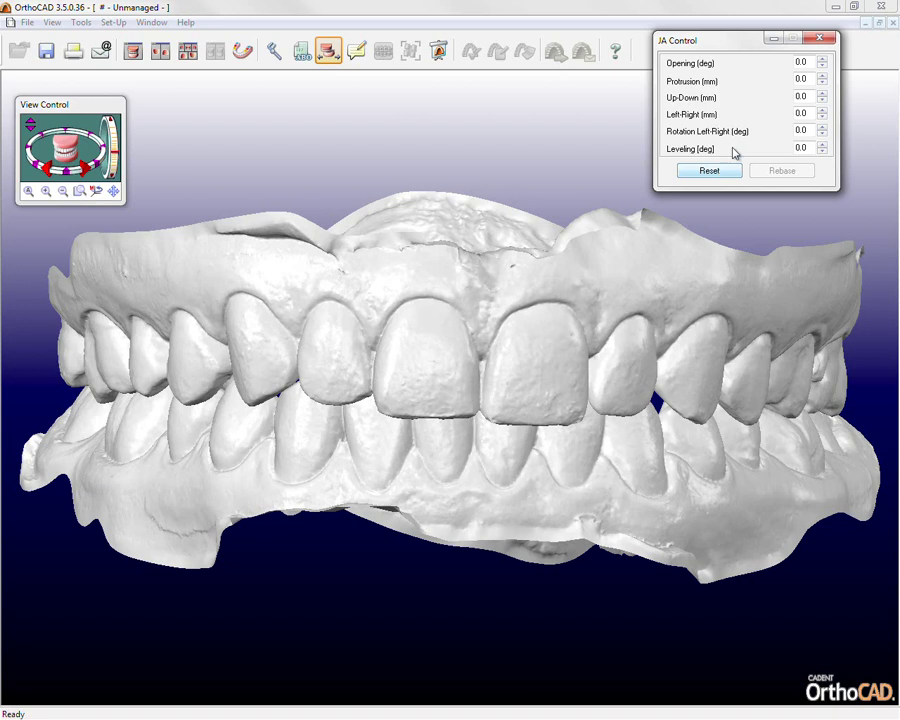
click(817, 40)
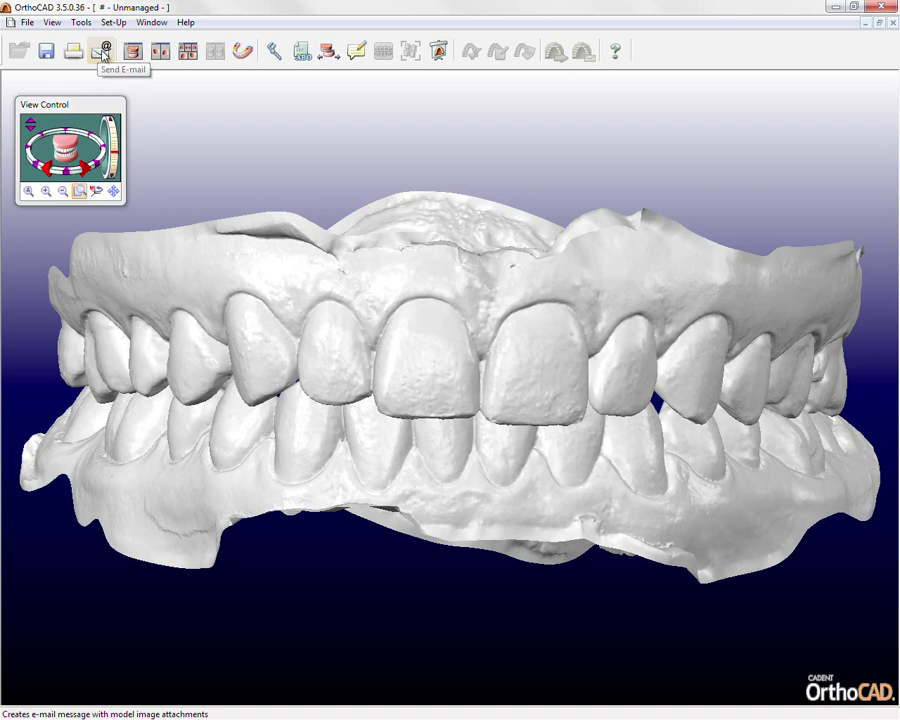
Save the current window image as JPEG current_window_1 on the Desktop, then minimize OrthoCAD.
click(28, 23)
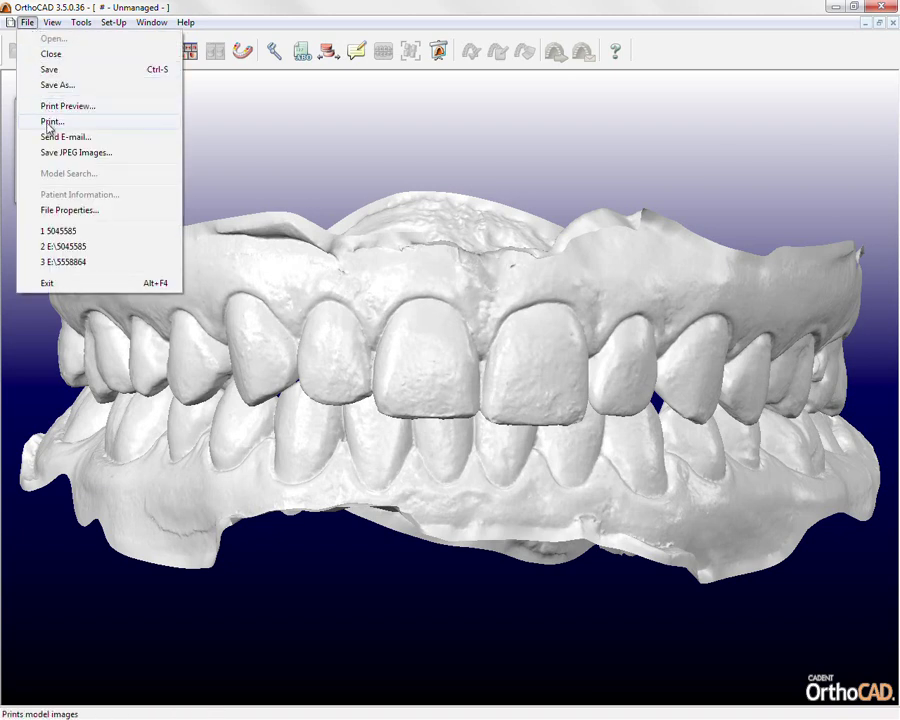
click(48, 155)
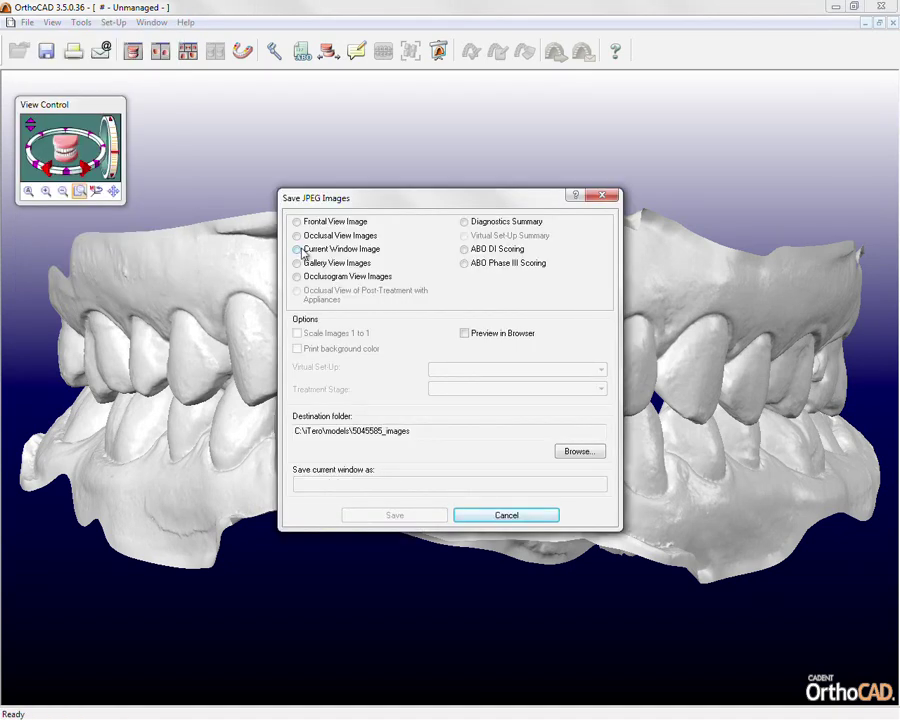
click(302, 250)
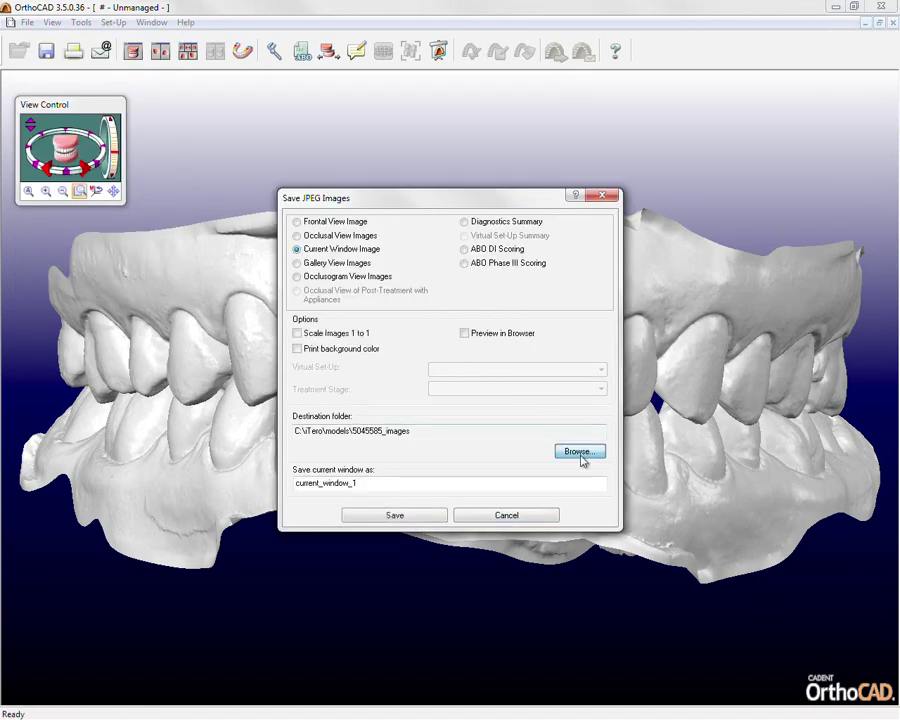
click(581, 455)
drag(549, 357, 549, 328)
click(378, 298)
click(468, 458)
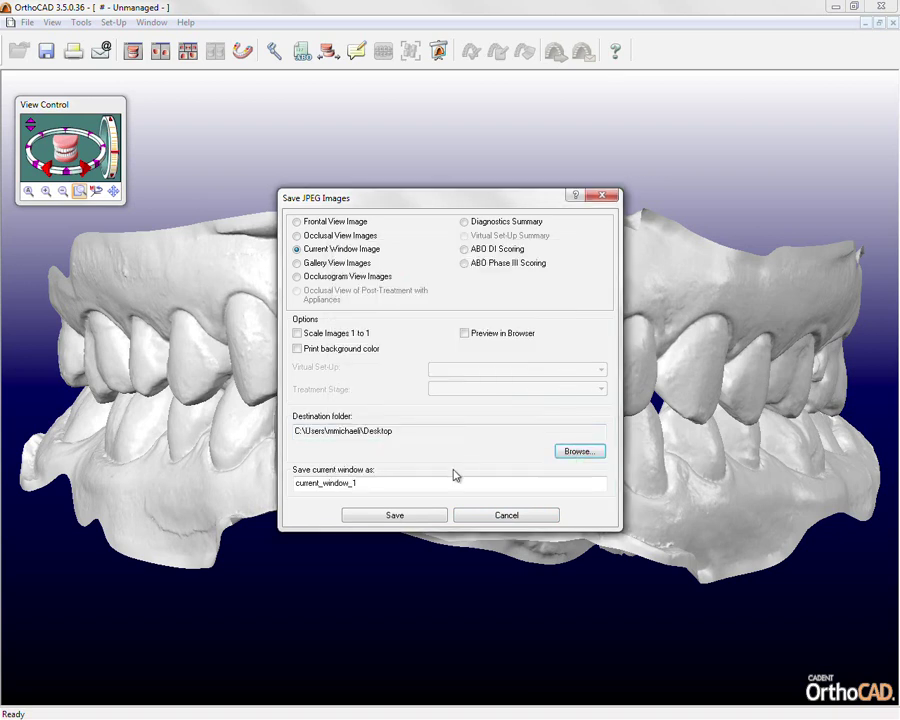
click(396, 515)
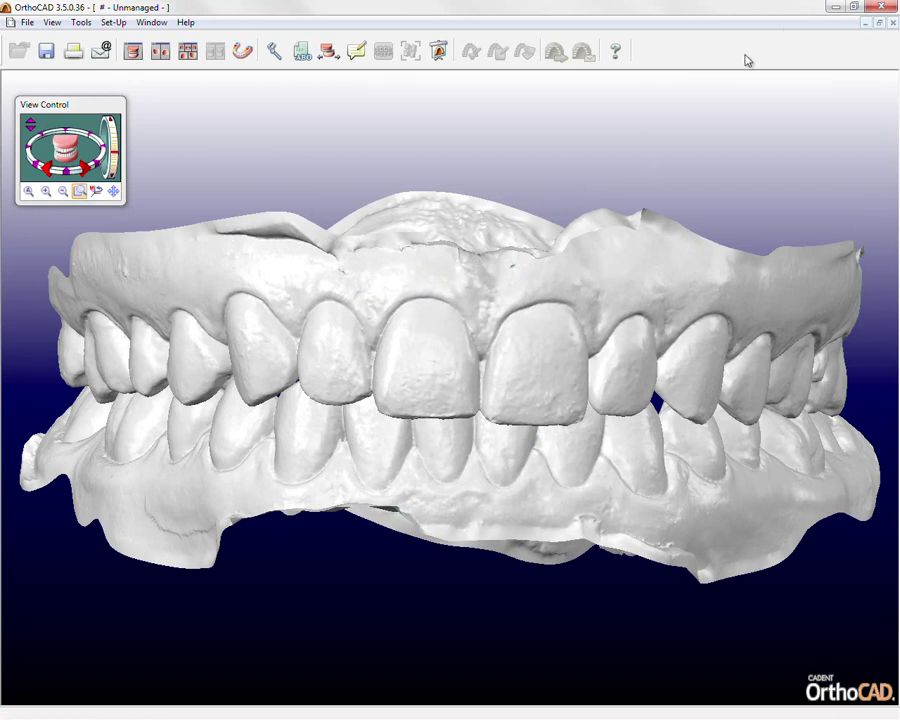
click(832, 7)
Open the saved current_window_1 JPEG in Windows Photo Viewer, then return to OrthoCAD.
double_click(26, 647)
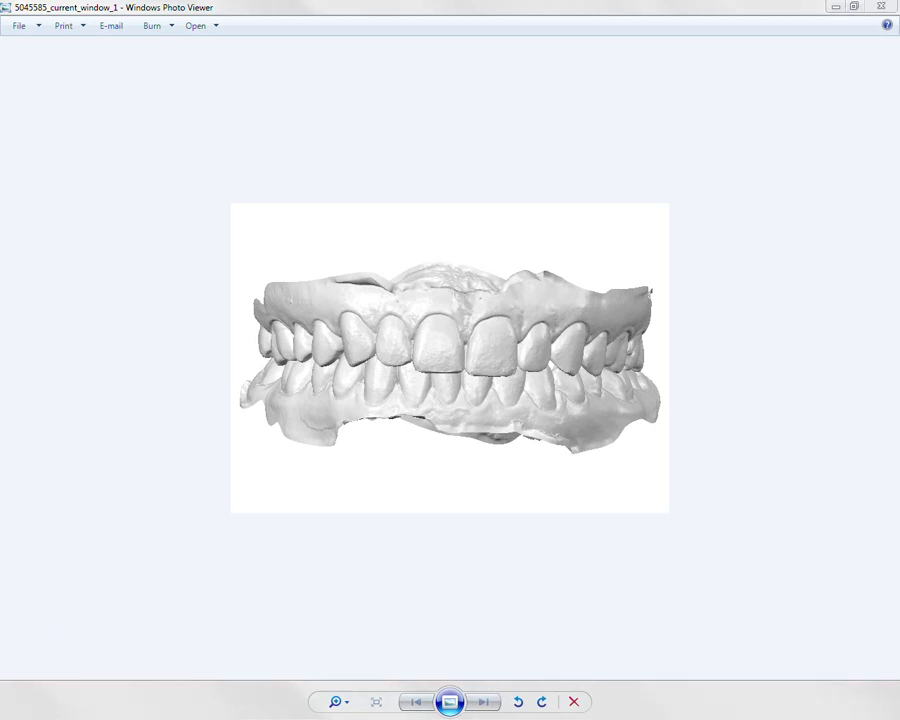
key(alt+Tab)
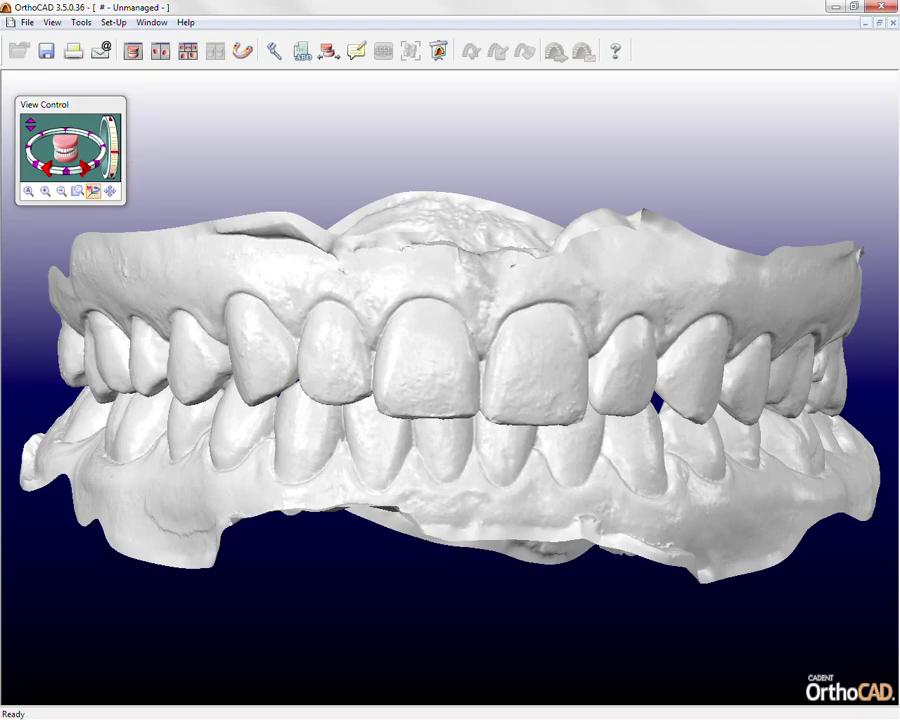
click(615, 54)
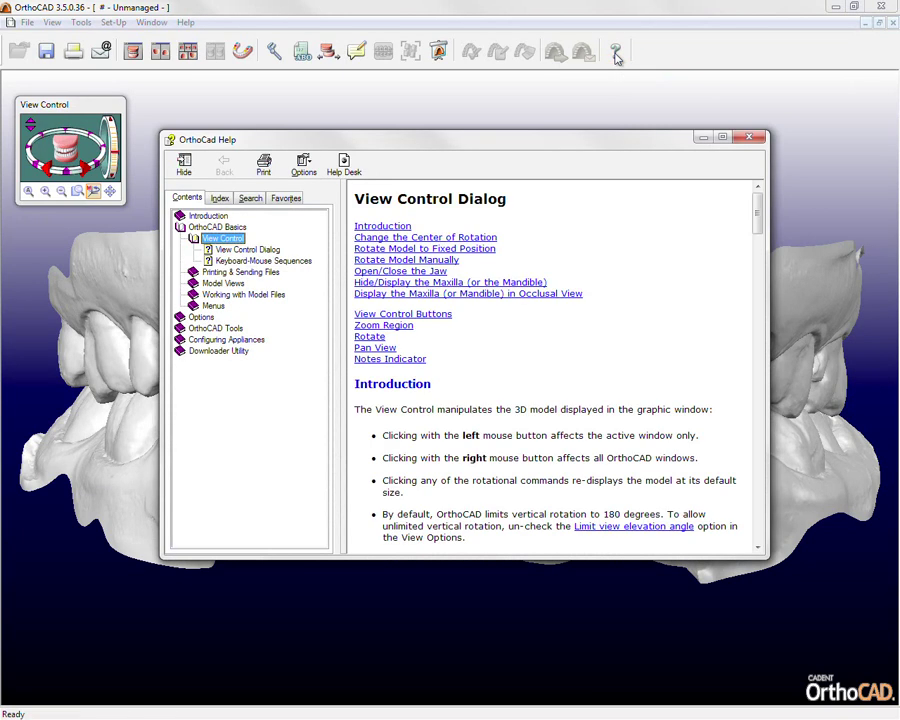
click(753, 139)
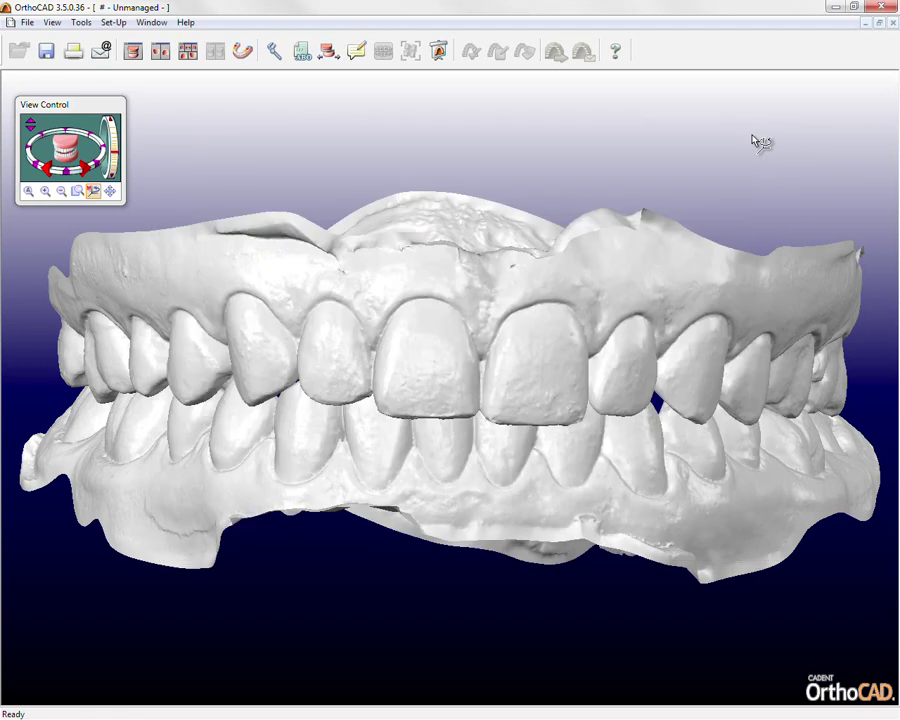